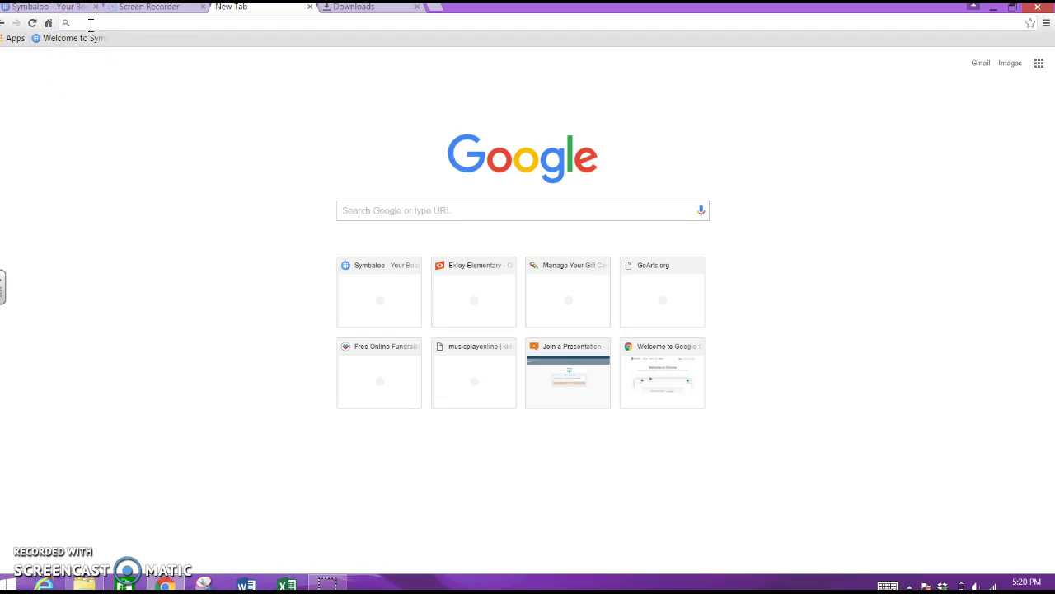
# Go to exley-elementary.sites.noteflight.com in Chrome via the address bar suggestion.
pyautogui.click(90, 23)
pyautogui.click(91, 23)
pyautogui.write('exley')
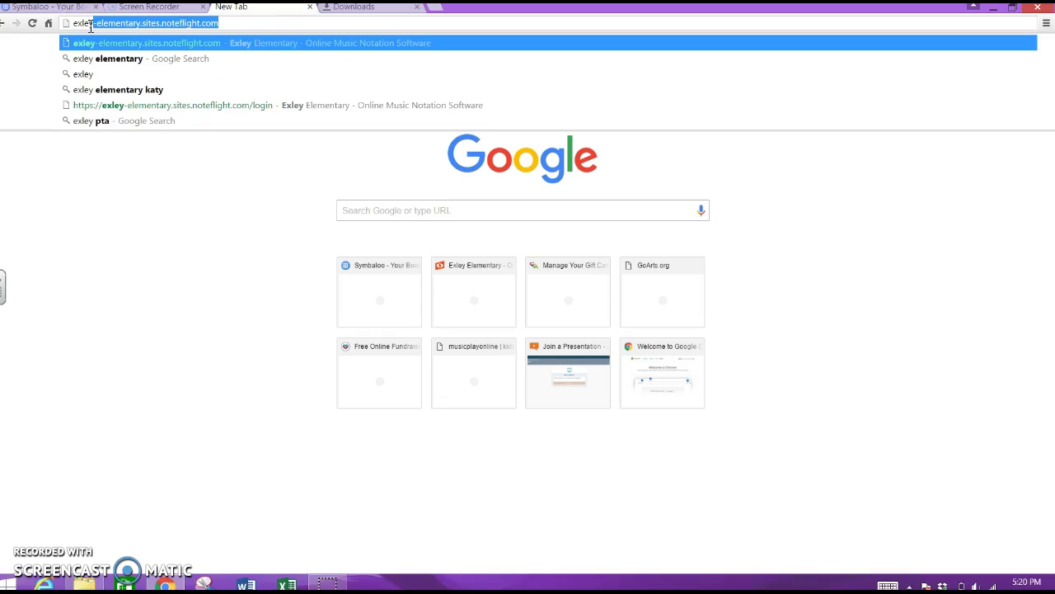
pyautogui.write('-')
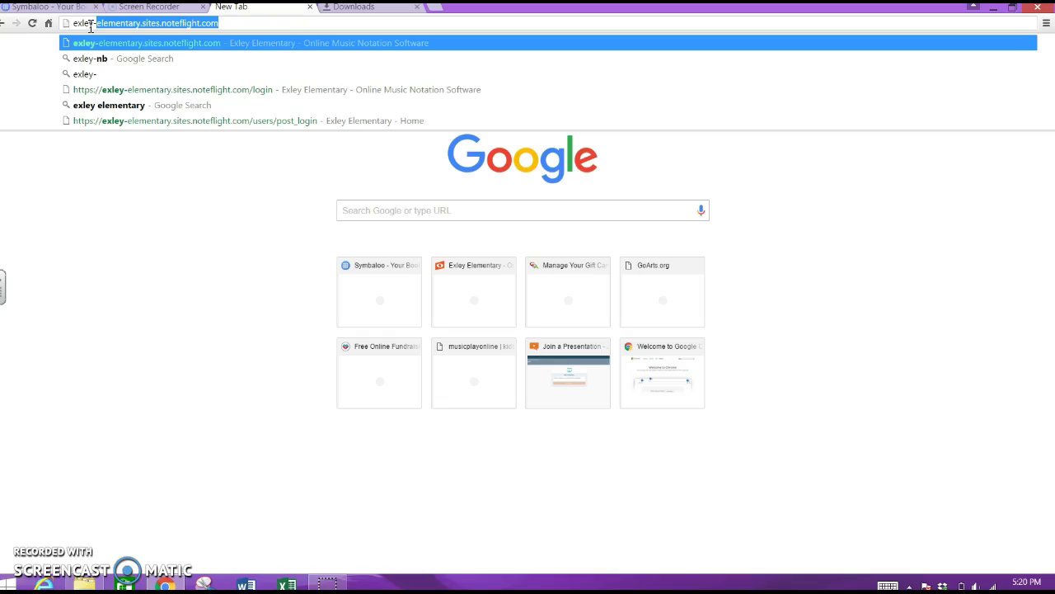
pyautogui.write('element')
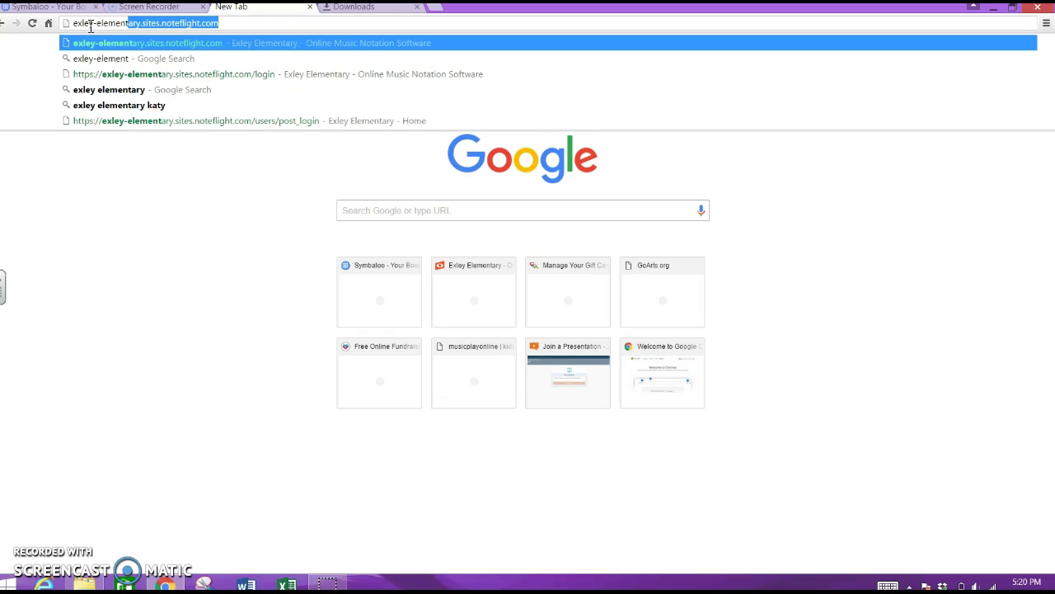
pyautogui.write('ary.sites')
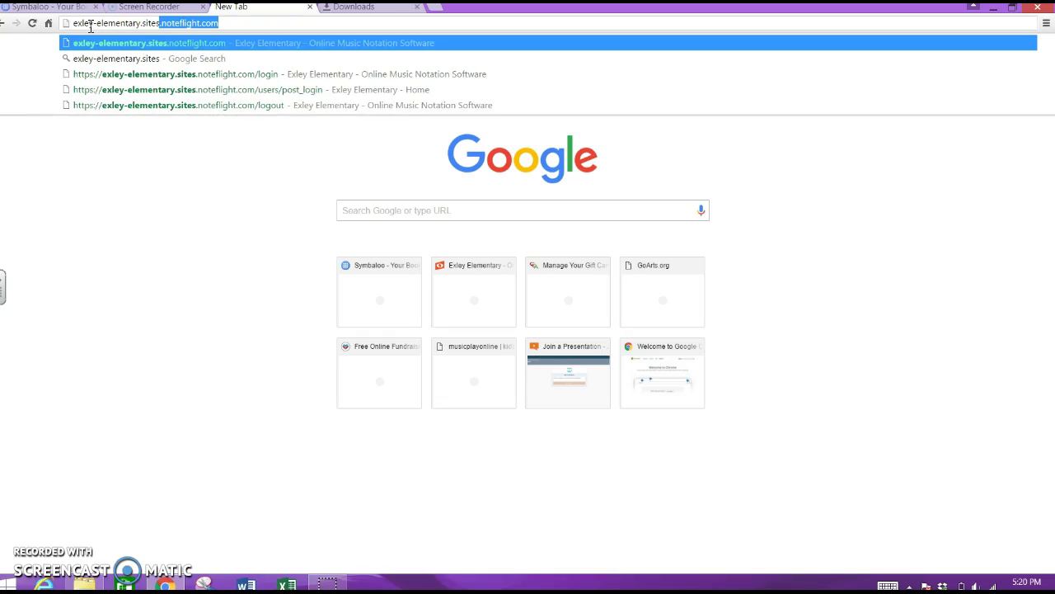
pyautogui.write('.noteflight.com')
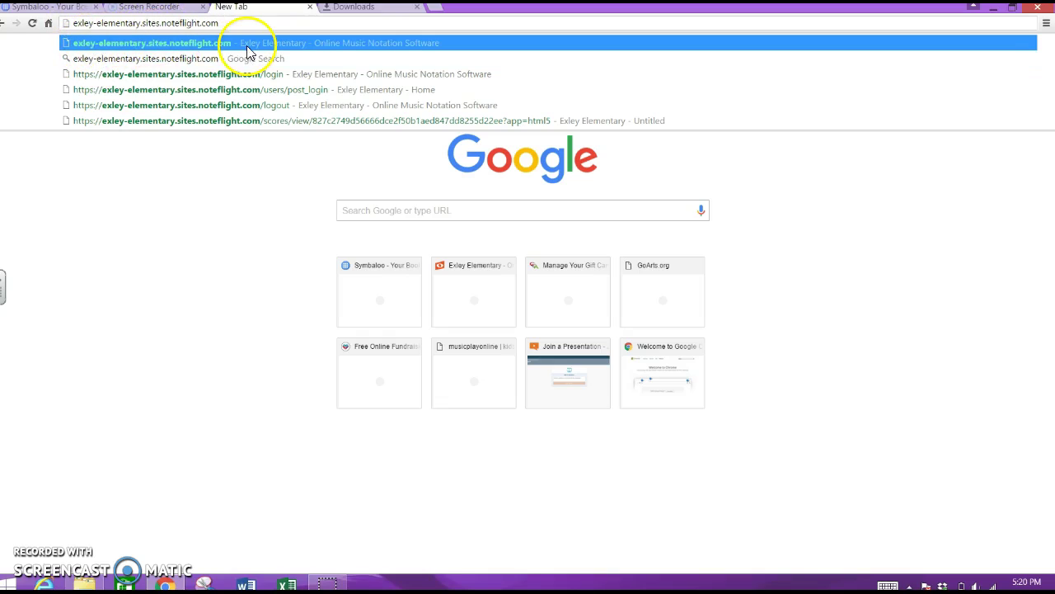
pyautogui.click(187, 42)
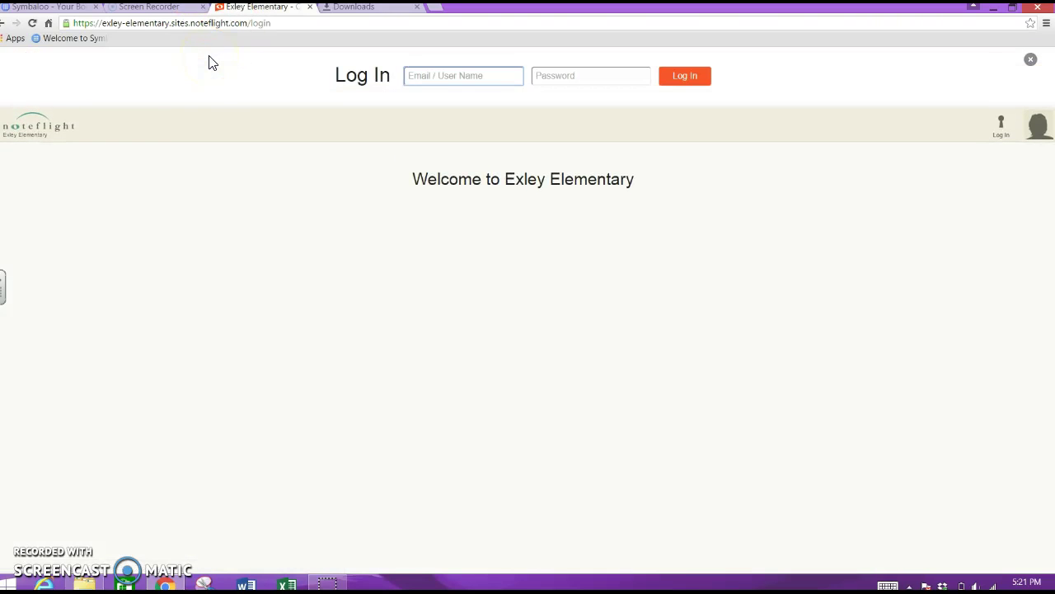
# Enter the student's user name and password and log in to Exley Elementary Noteflight.
pyautogui.click(422, 77)
pyautogui.click(409, 76)
pyautogui.click(548, 76)
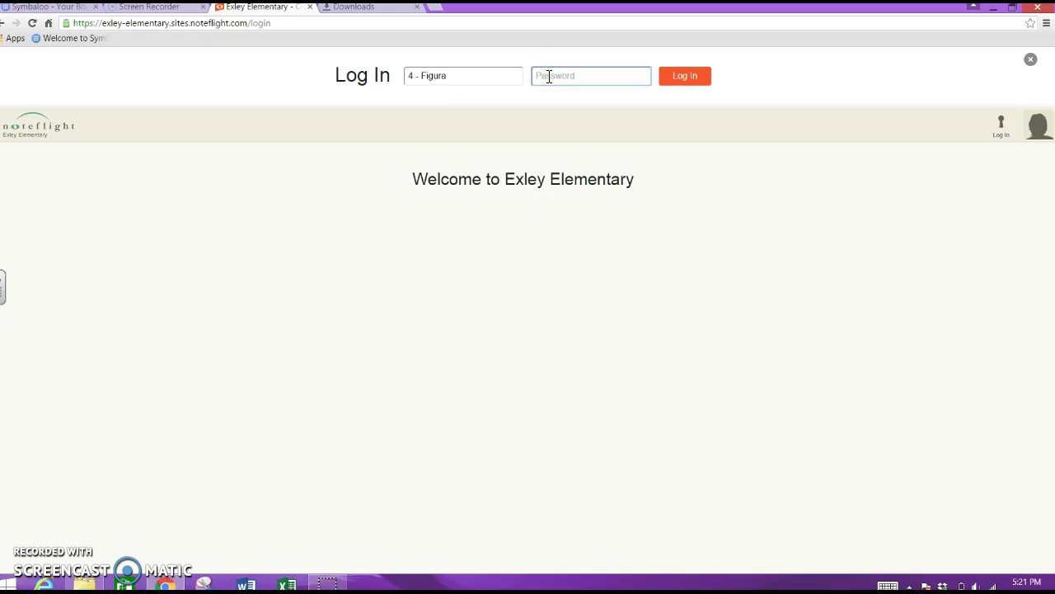
pyautogui.write('•')
pyautogui.click(677, 78)
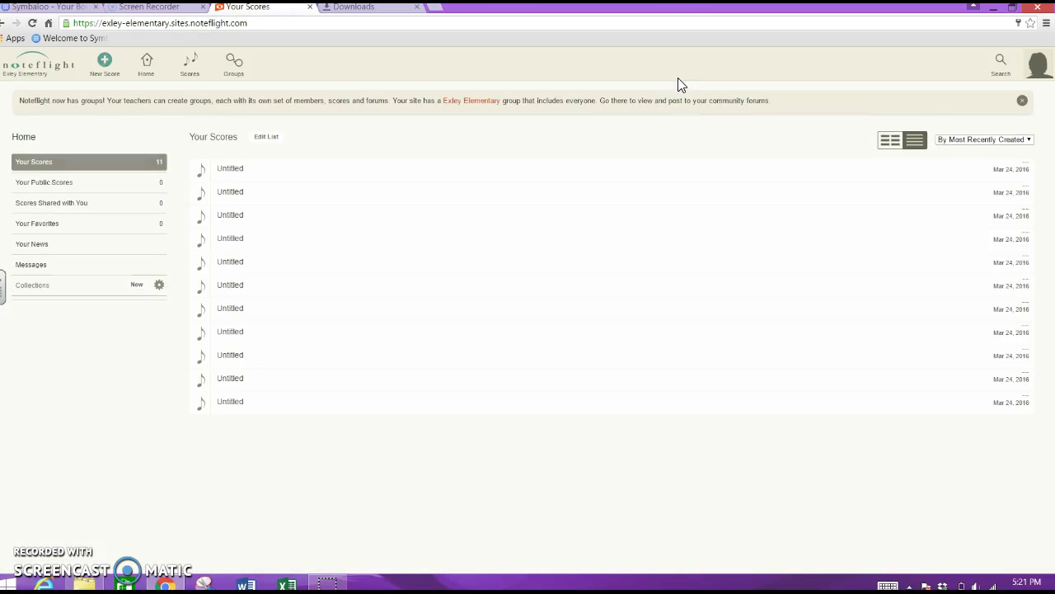
# Create a new score from the blank Treble Clef sheet.
pyautogui.click(103, 66)
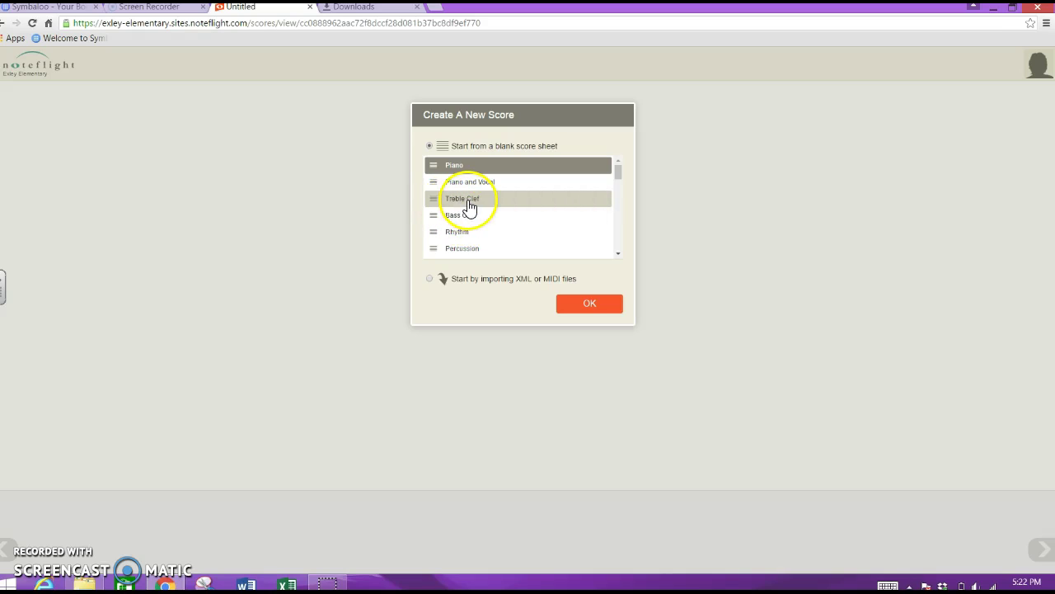
pyautogui.click(468, 202)
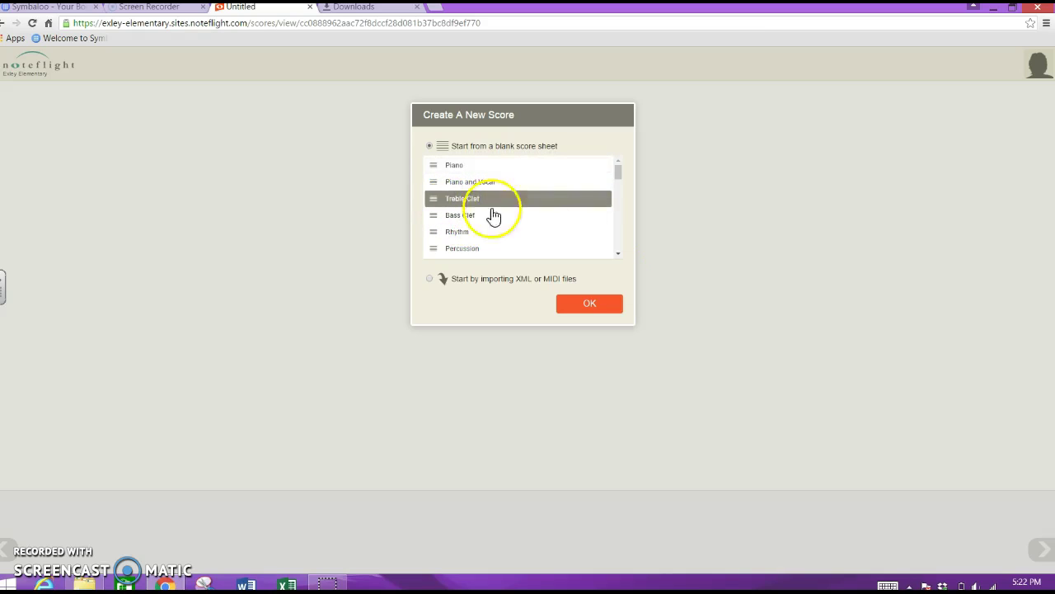
pyautogui.click(593, 305)
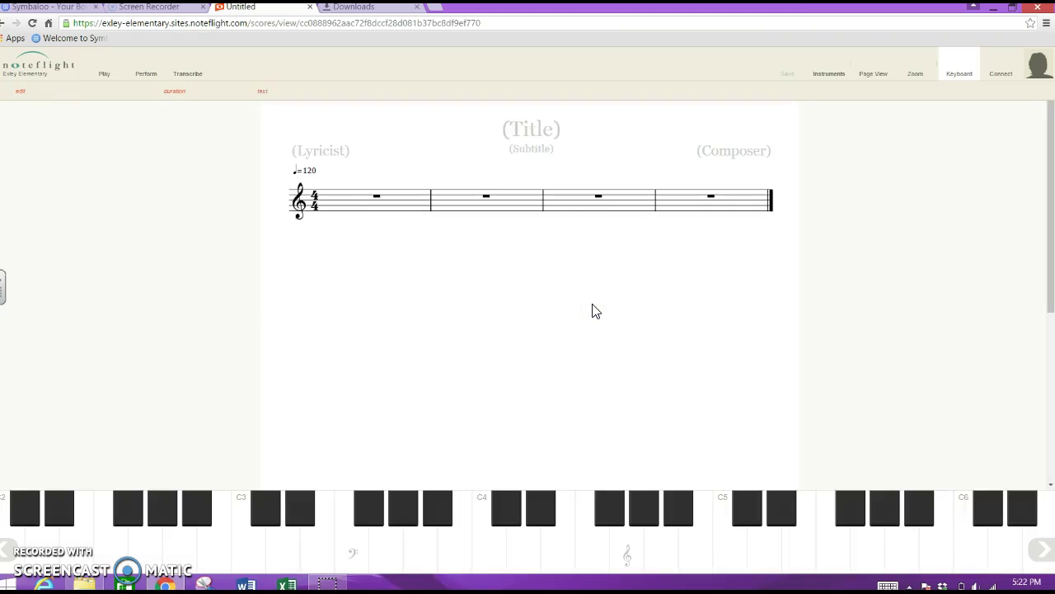
# Enter 'Sabrina, Lucy, and Heather' as the score's title.
pyautogui.click(561, 300)
pyautogui.click(310, 255)
pyautogui.click(580, 283)
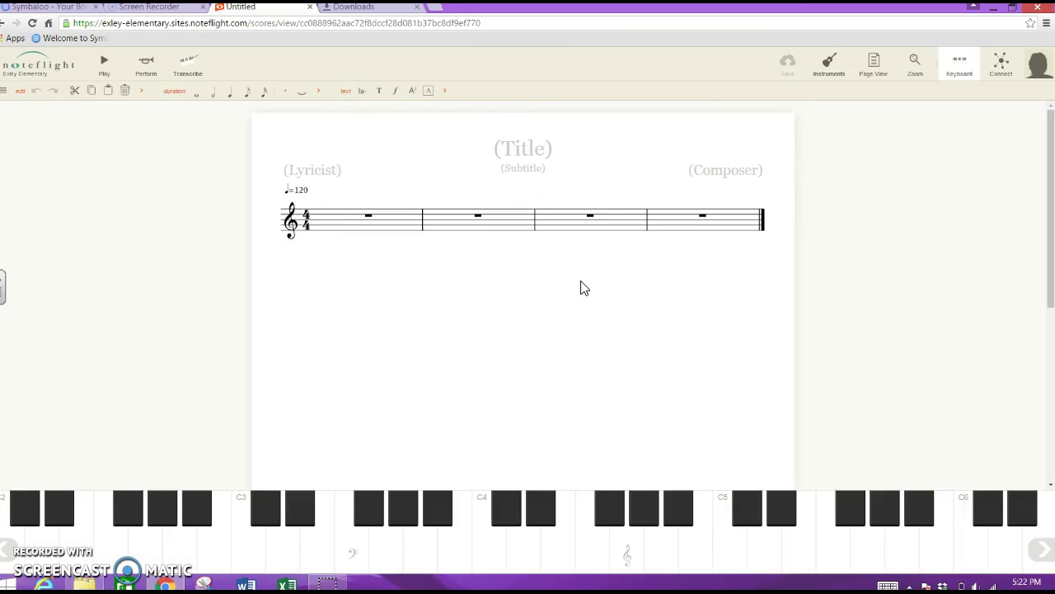
pyautogui.click(522, 148)
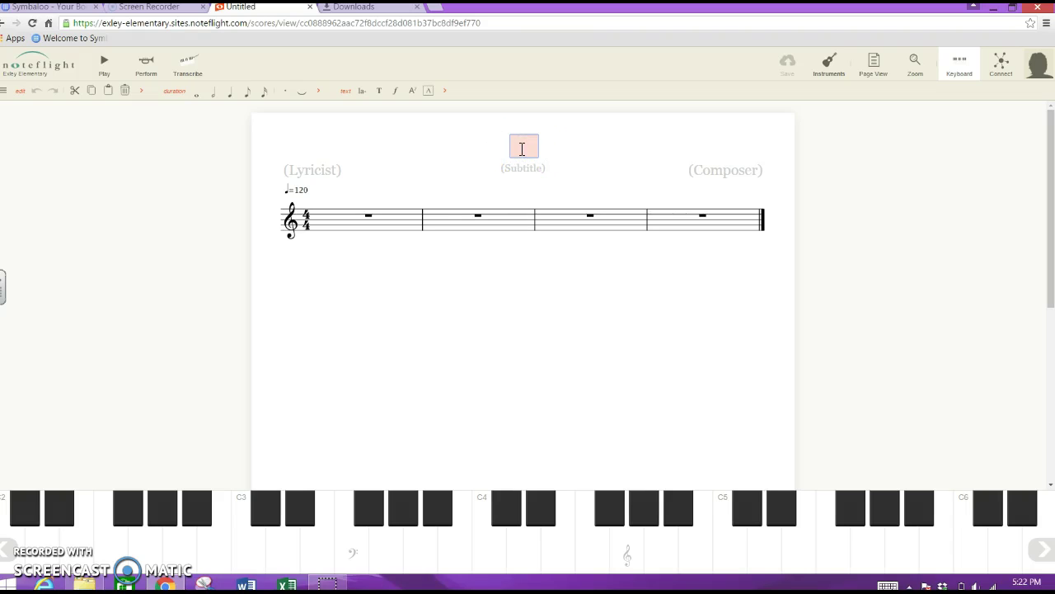
pyautogui.write('Sabrina, Lucy, ')
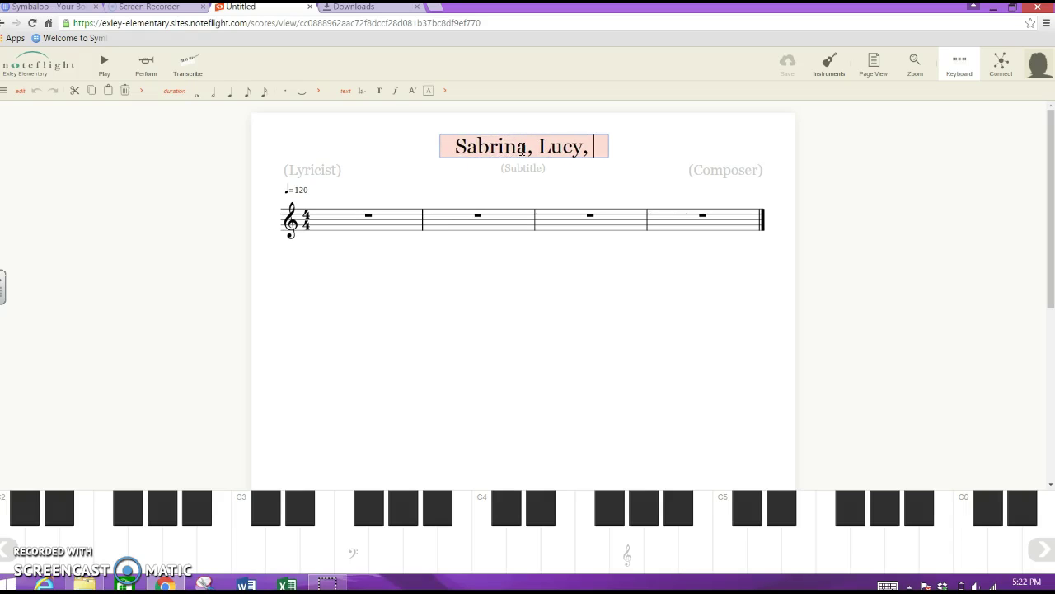
pyautogui.write('and He')
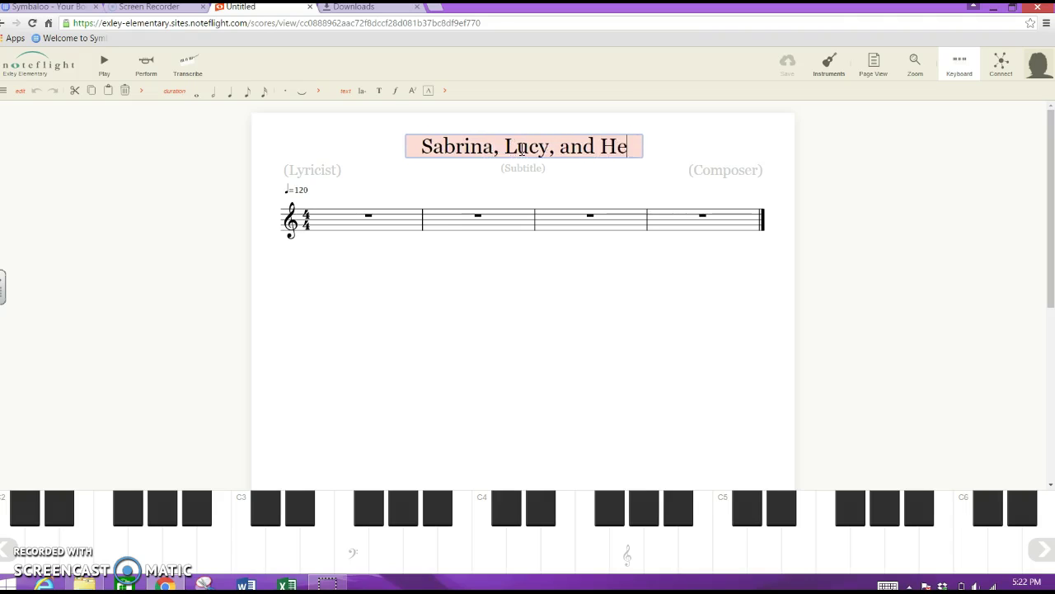
pyautogui.write('ather')
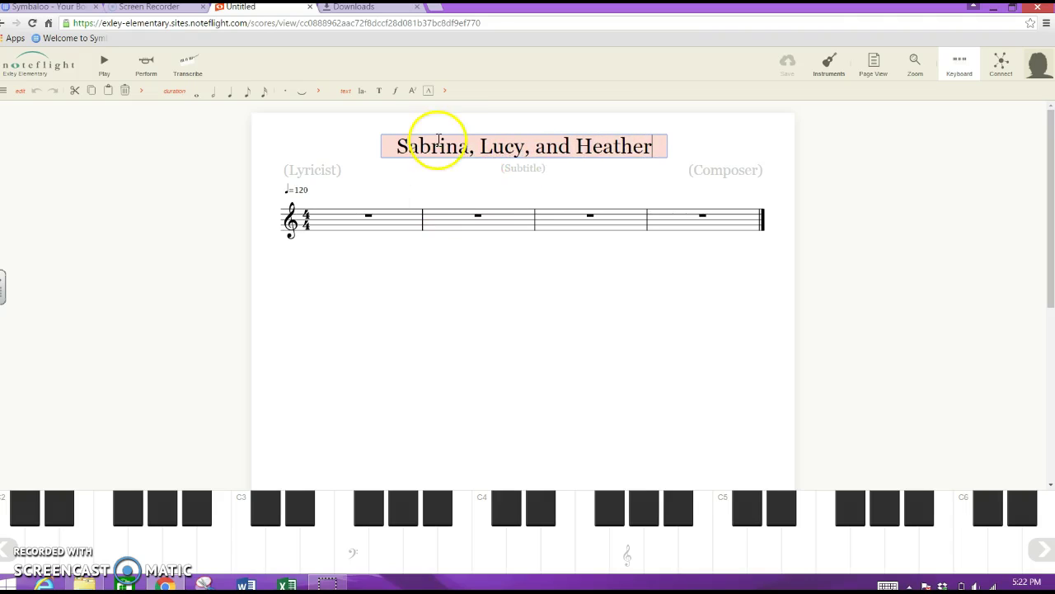
pyautogui.press('Return')
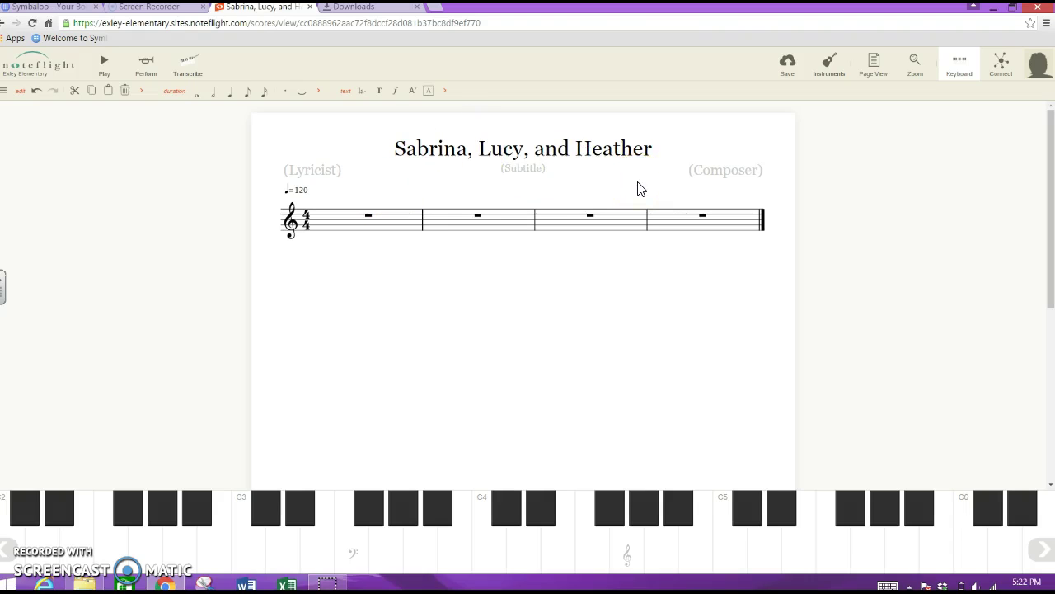
pyautogui.click(656, 162)
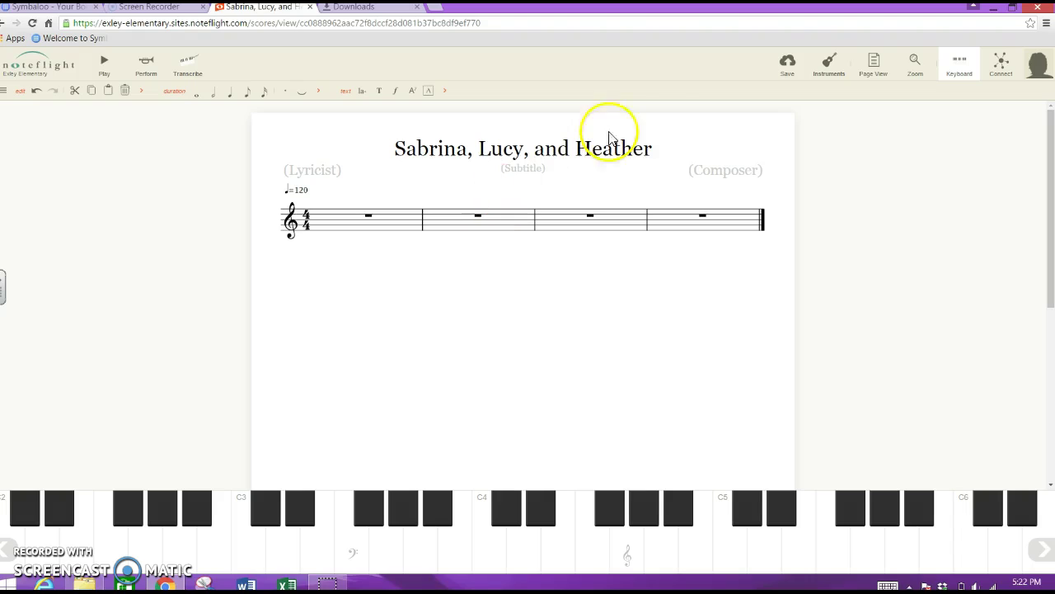
# Save the titled score.
pyautogui.click(787, 66)
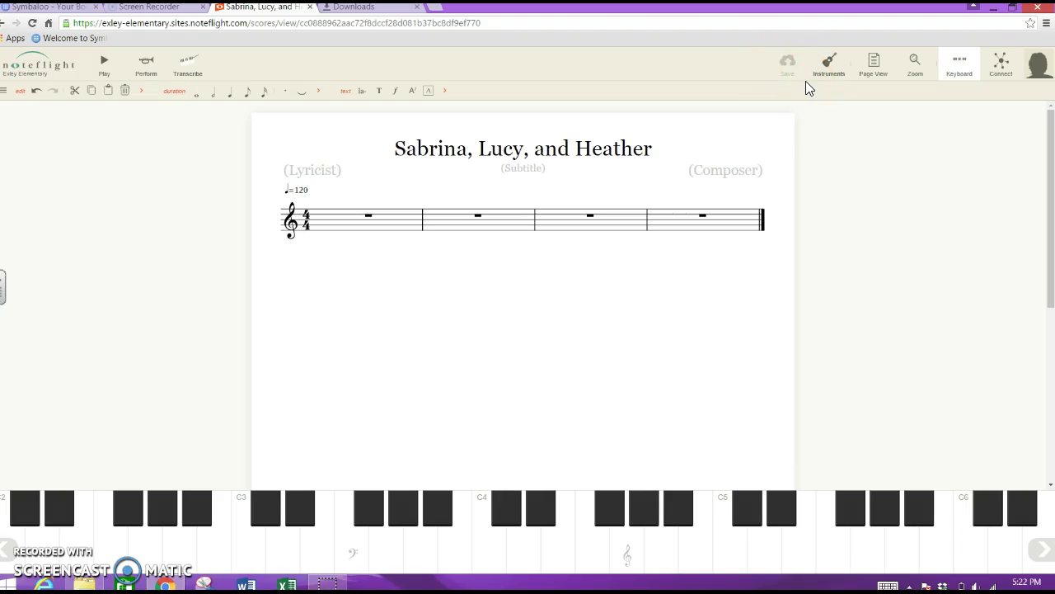
pyautogui.click(783, 99)
pyautogui.click(784, 123)
pyautogui.click(784, 78)
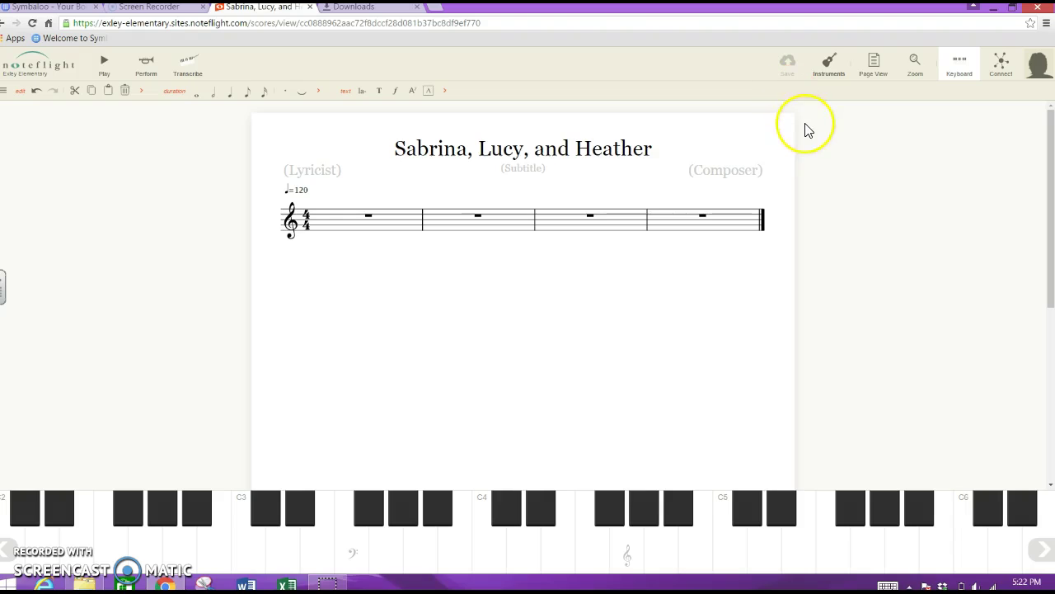
pyautogui.click(850, 134)
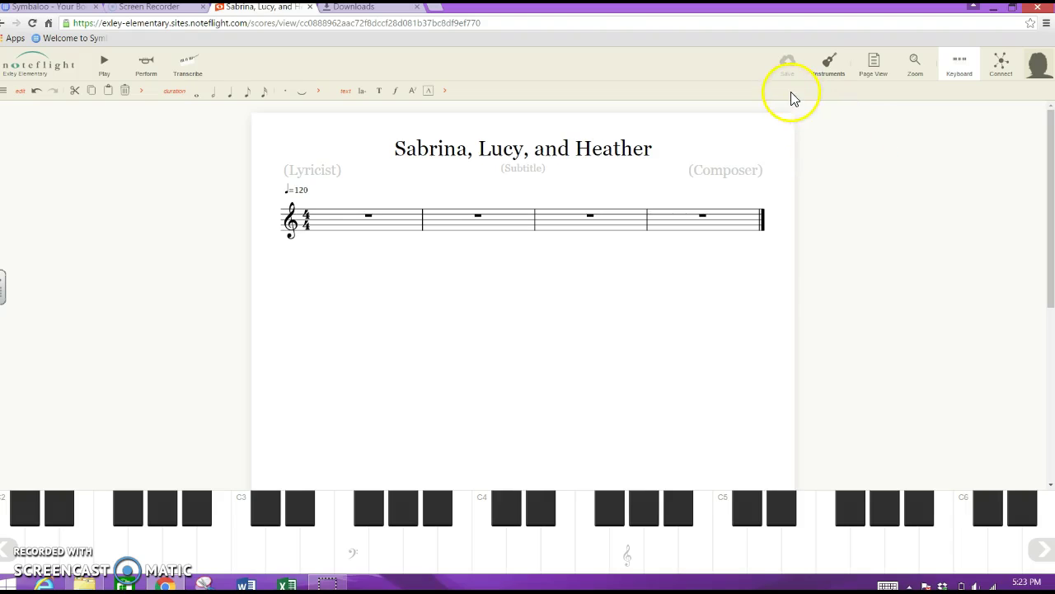
# Log out of Noteflight from the account panel.
pyautogui.click(1037, 73)
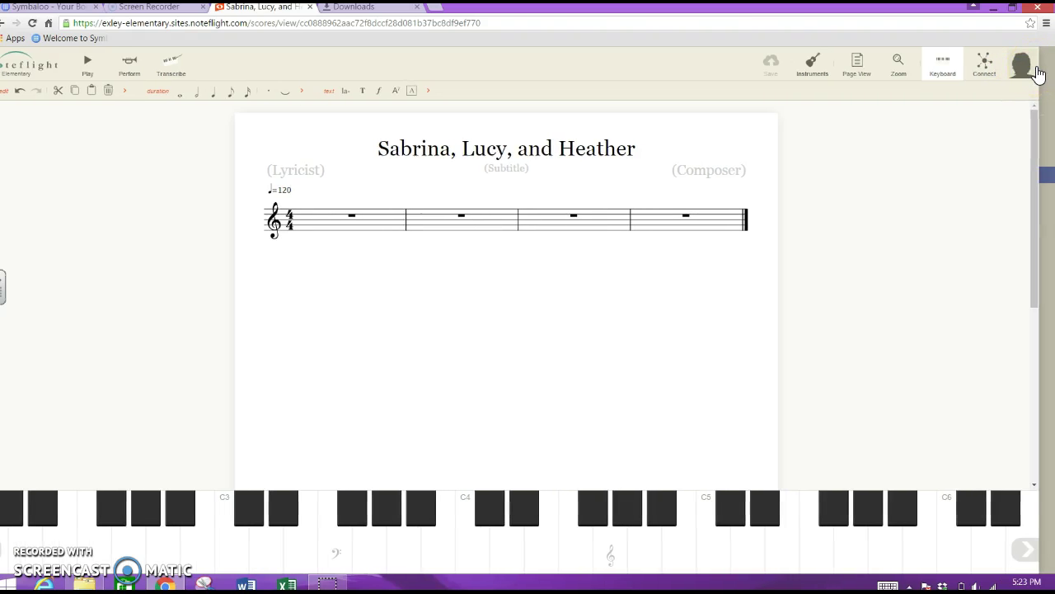
pyautogui.click(1047, 69)
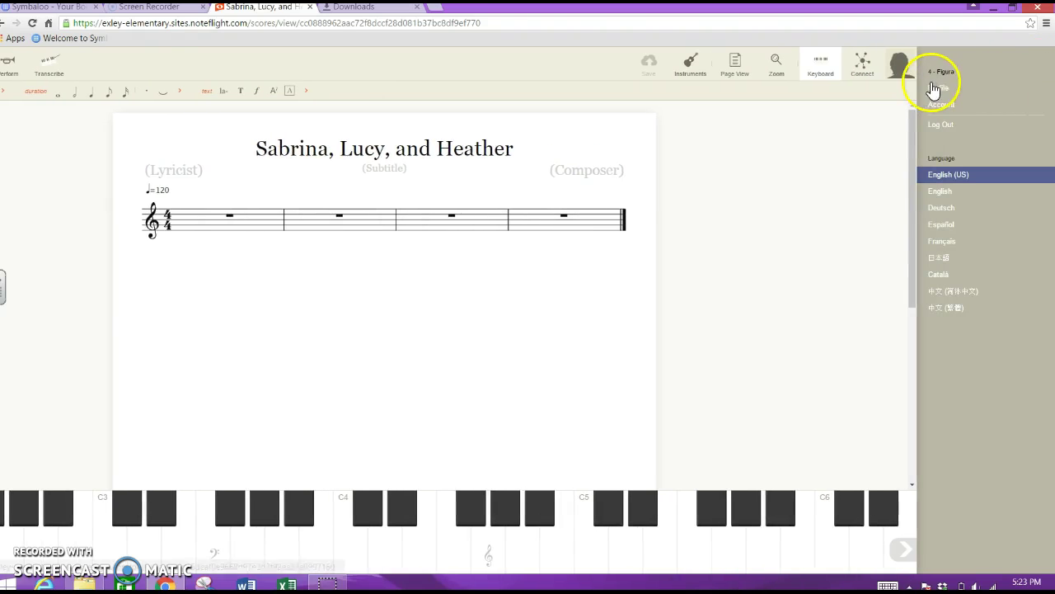
pyautogui.click(940, 124)
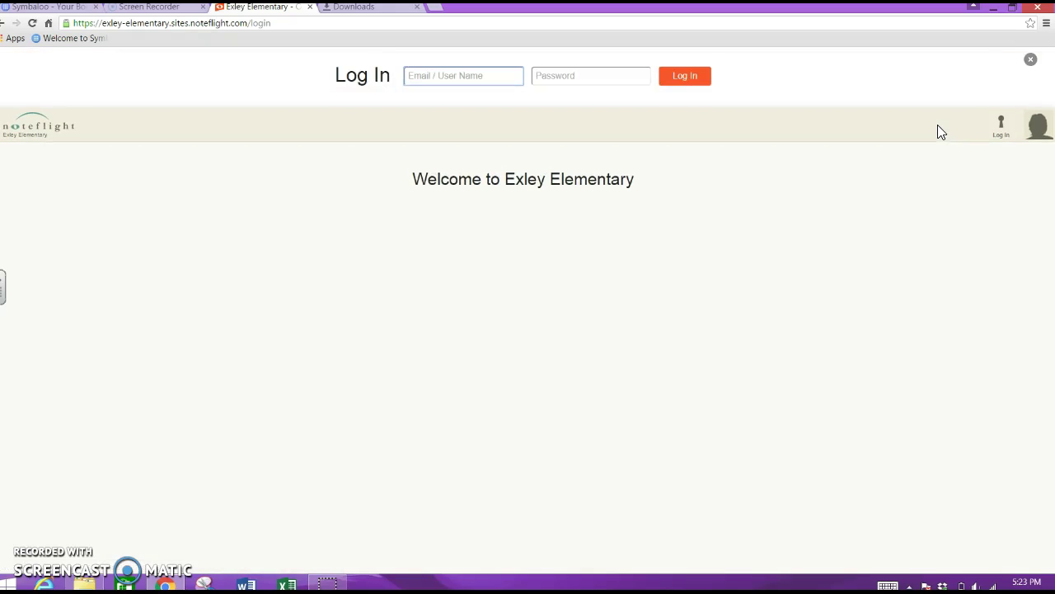
# Log back in with the student's credentials and open the 'Sabrina, Lucy, and Heather' score.
pyautogui.click(861, 93)
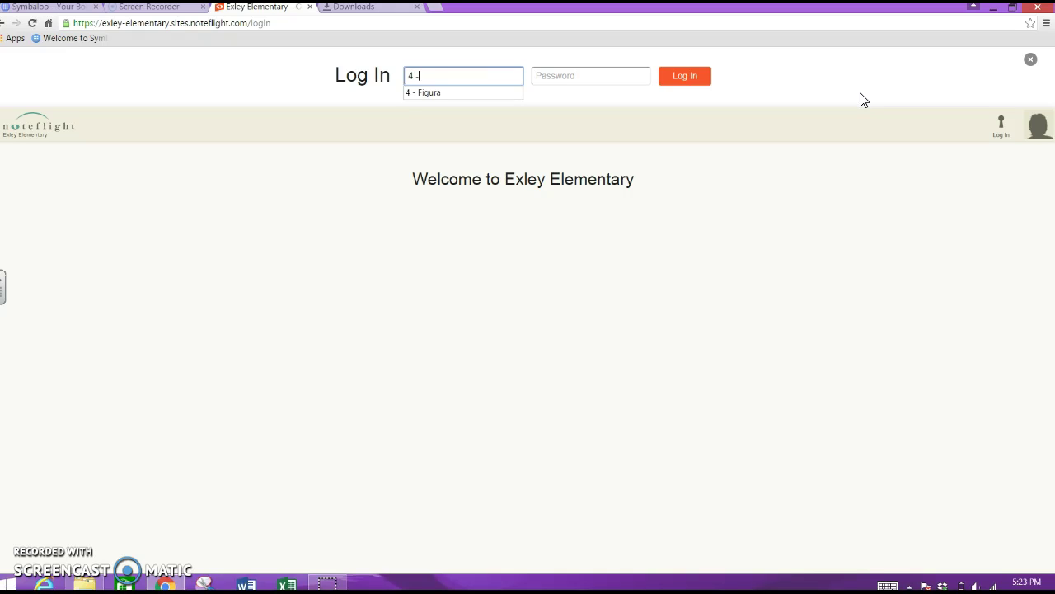
pyautogui.press('Tab')
pyautogui.write('•')
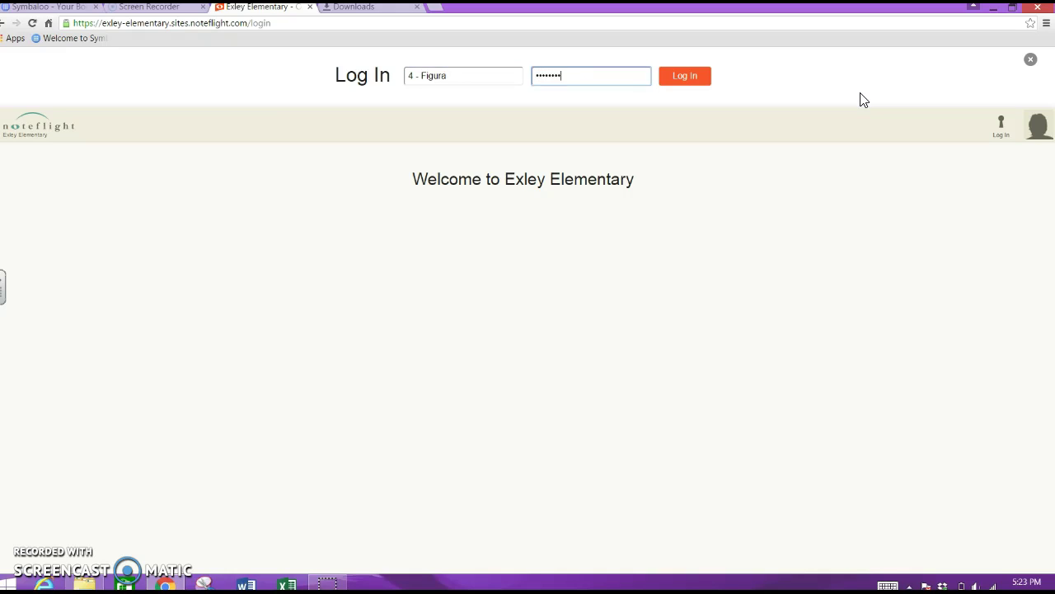
pyautogui.press('Return')
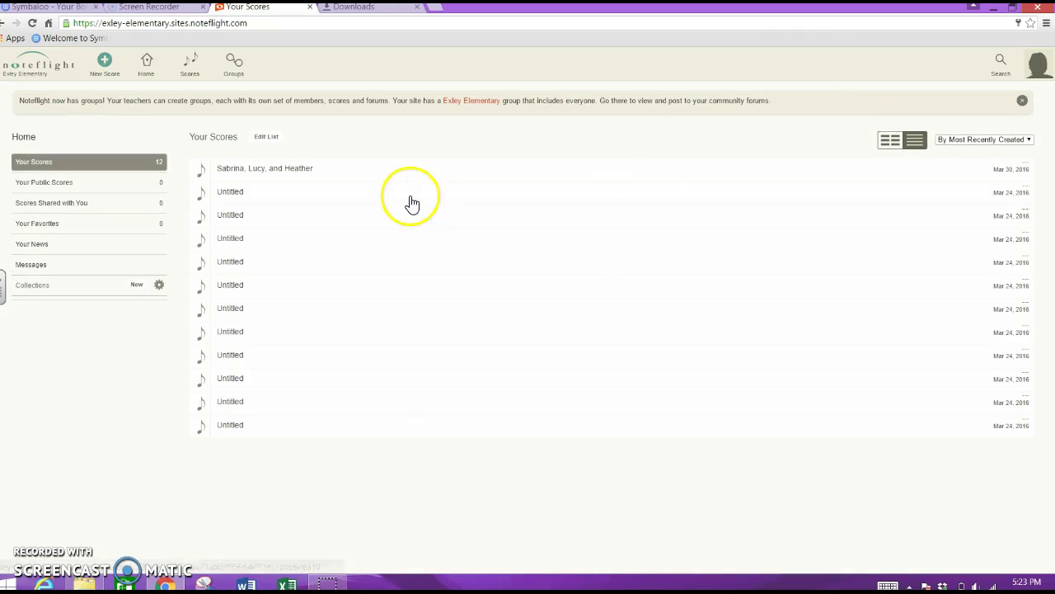
pyautogui.click(275, 173)
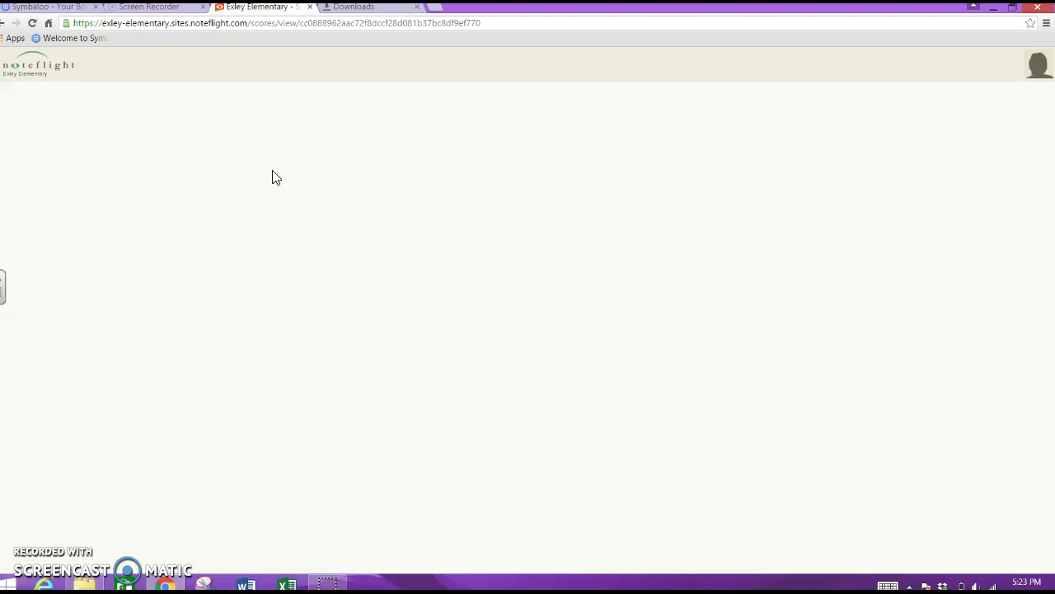
# Show the score's Instruments dialog, which lists only Piano.
pyautogui.click(318, 248)
pyautogui.click(347, 266)
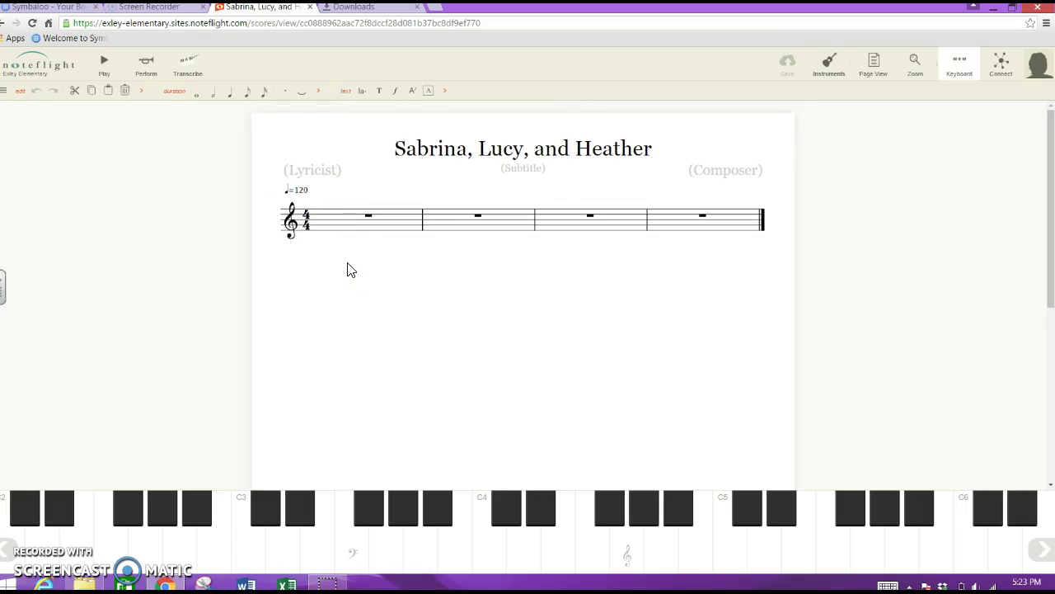
pyautogui.click(330, 312)
pyautogui.click(3, 91)
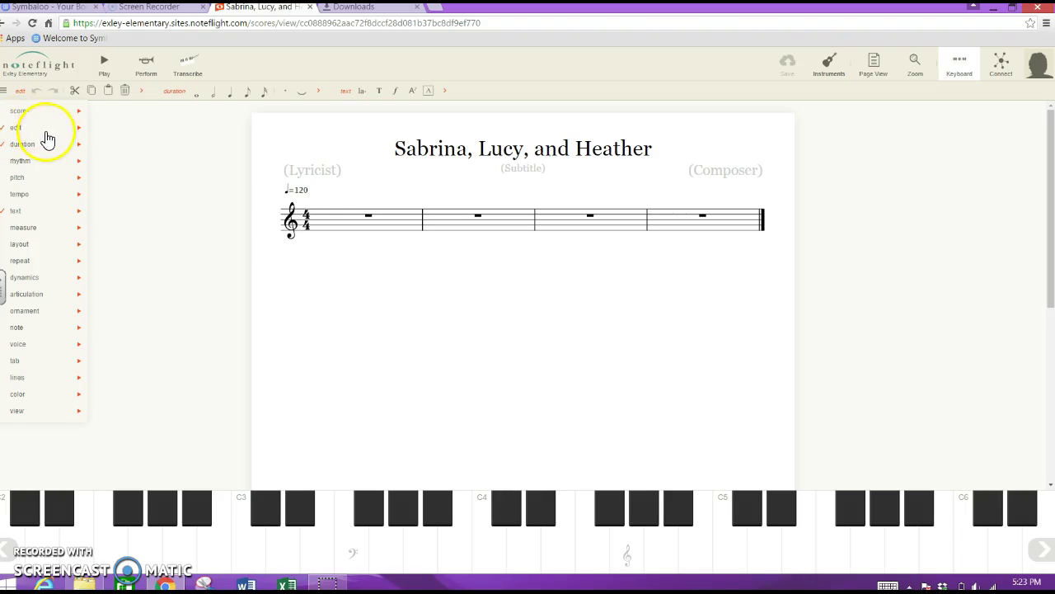
pyautogui.click(4, 91)
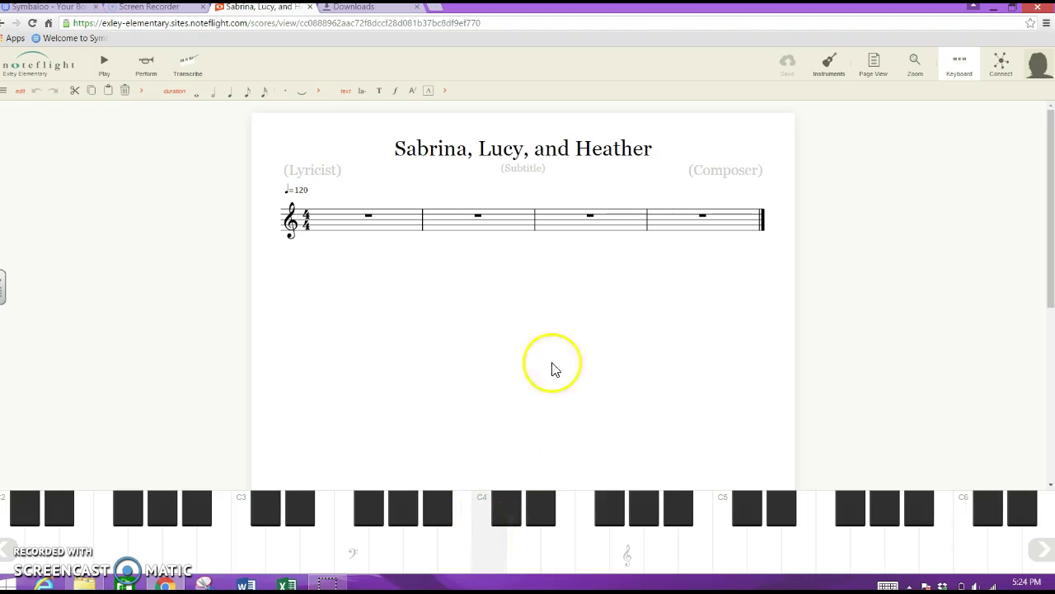
pyautogui.click(822, 68)
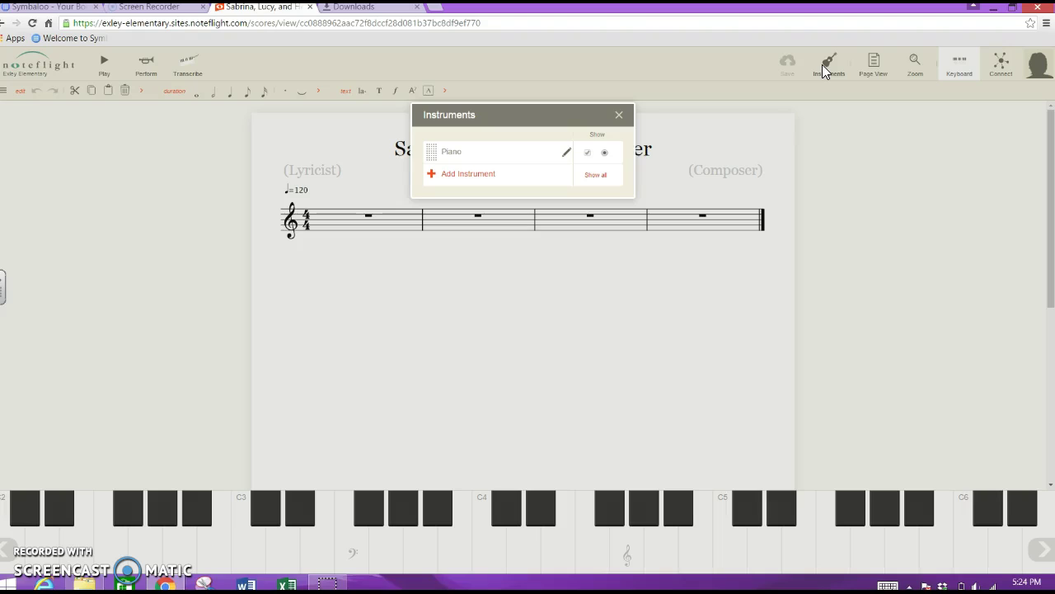
# Replace Piano with Marimba from the Pitched Percussion category.
pyautogui.click(568, 160)
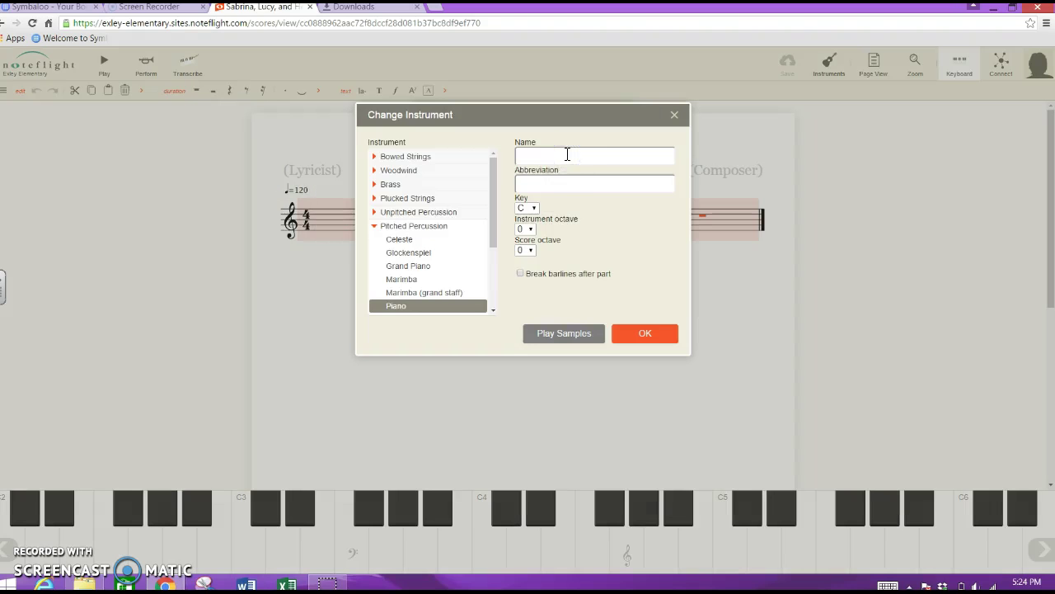
pyautogui.click(387, 206)
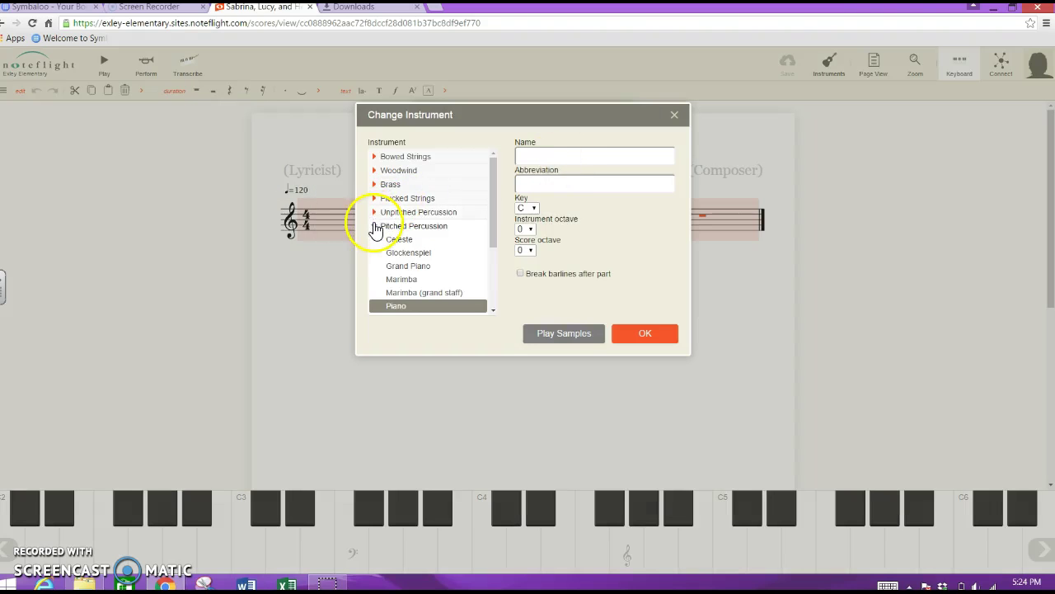
pyautogui.click(375, 227)
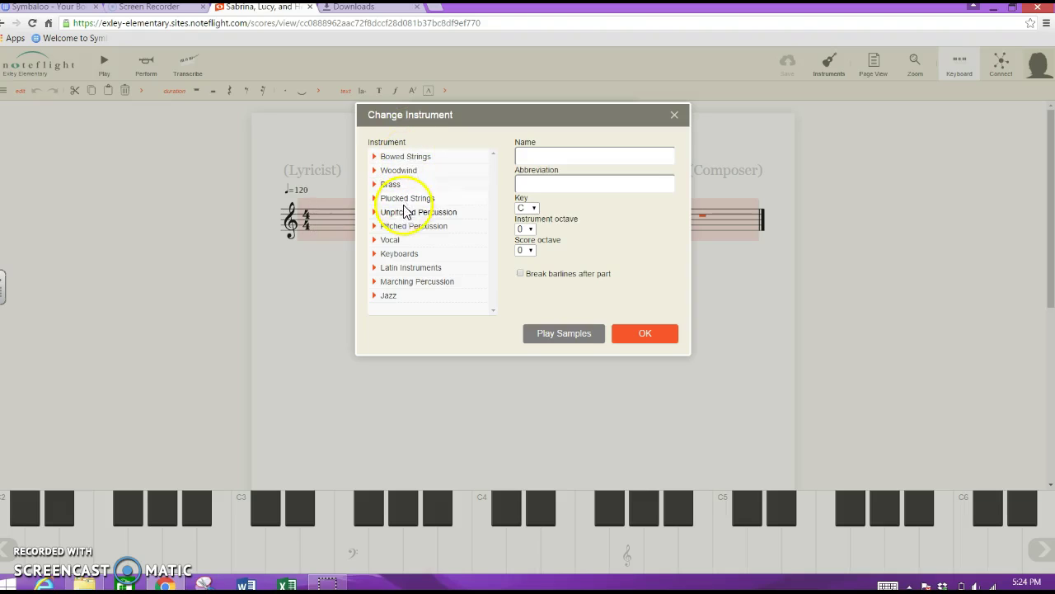
pyautogui.click(376, 227)
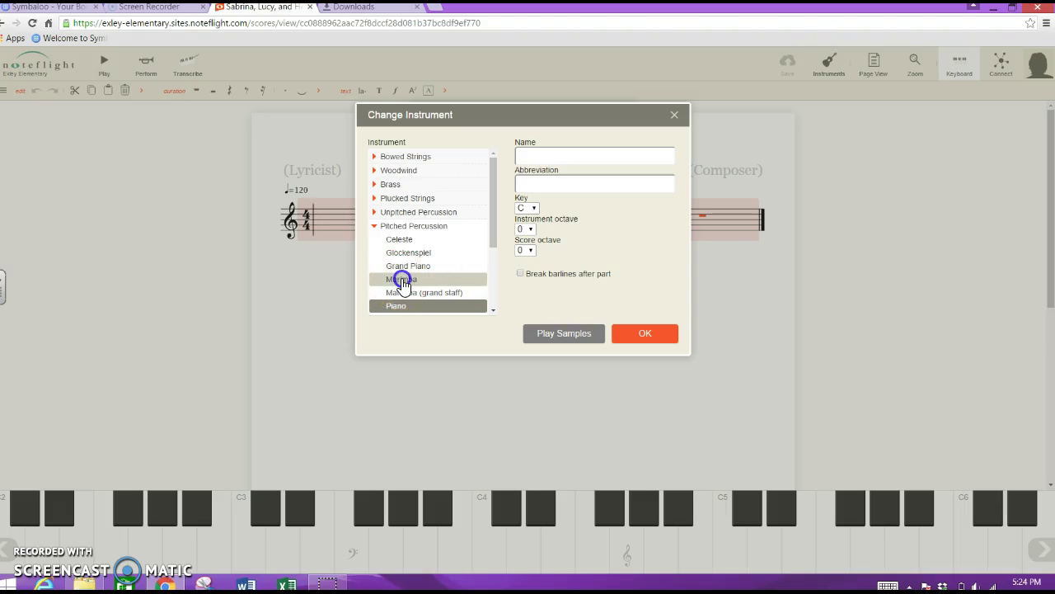
pyautogui.click(403, 280)
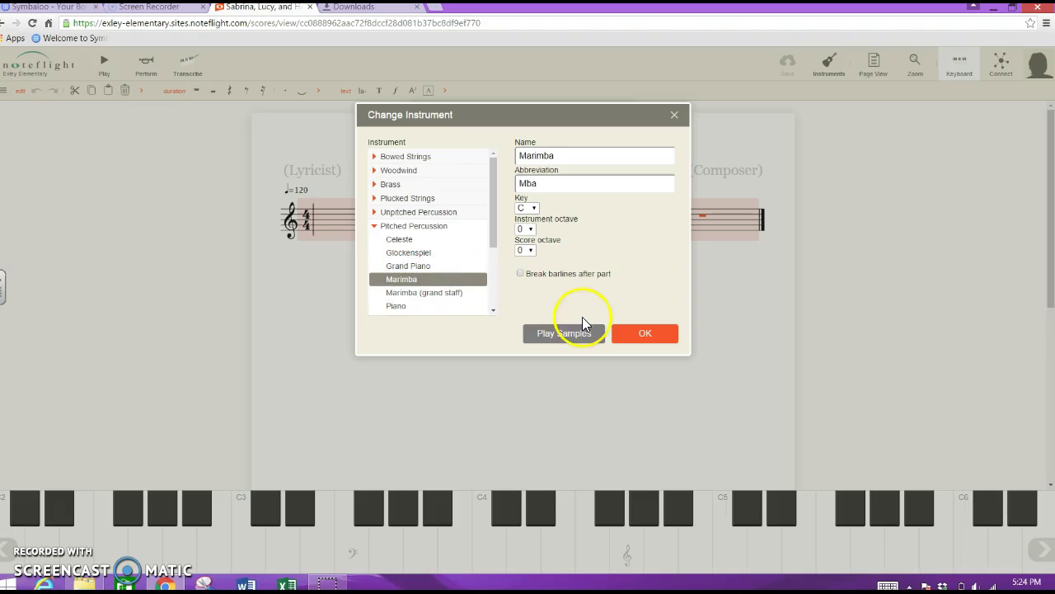
pyautogui.click(639, 337)
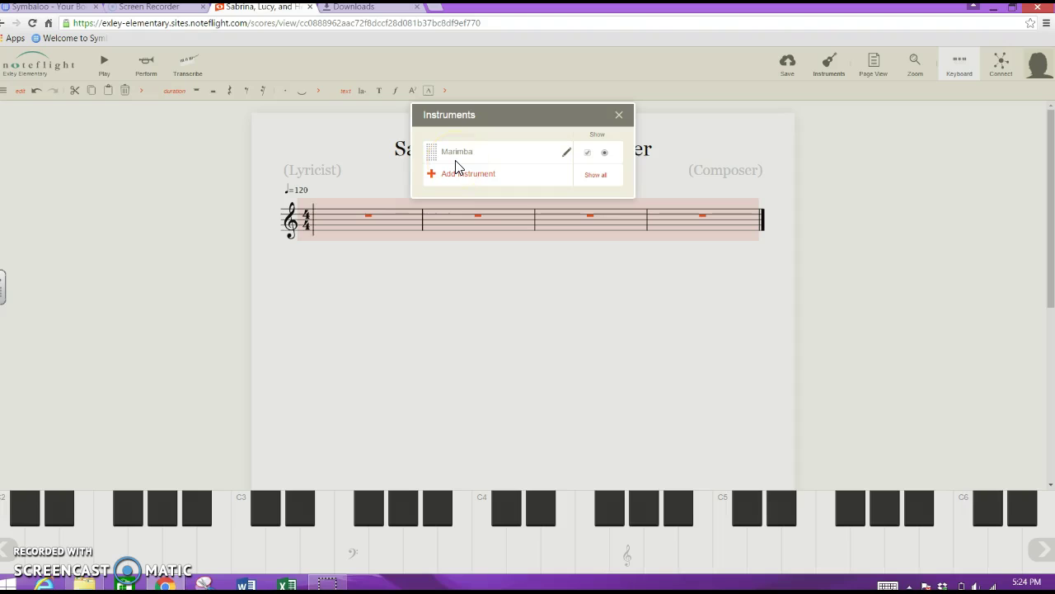
# Close the instrument list and try placing notes in measure 1.
pyautogui.click(620, 115)
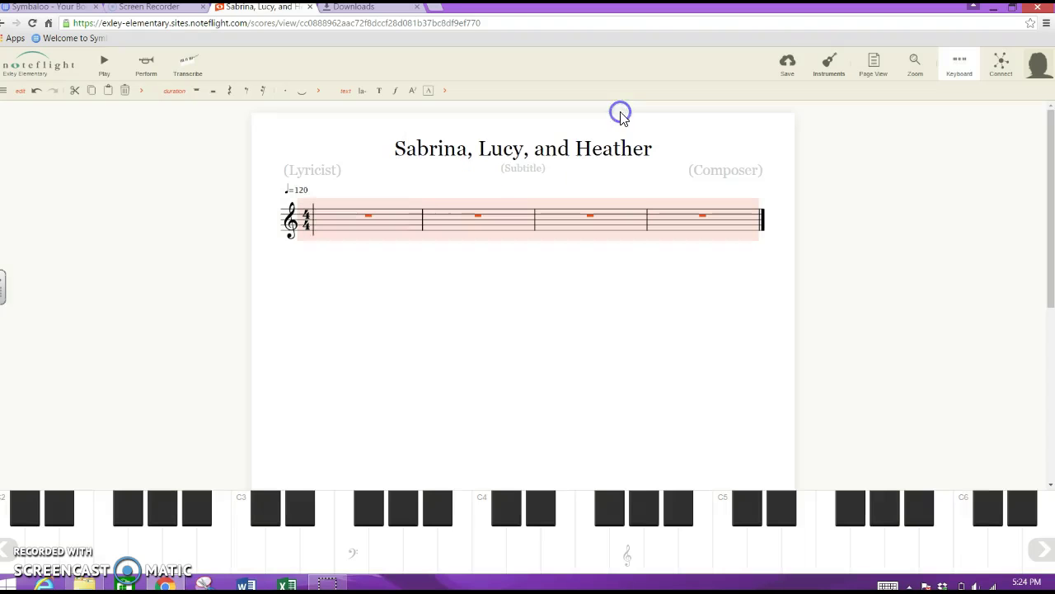
pyautogui.click(322, 236)
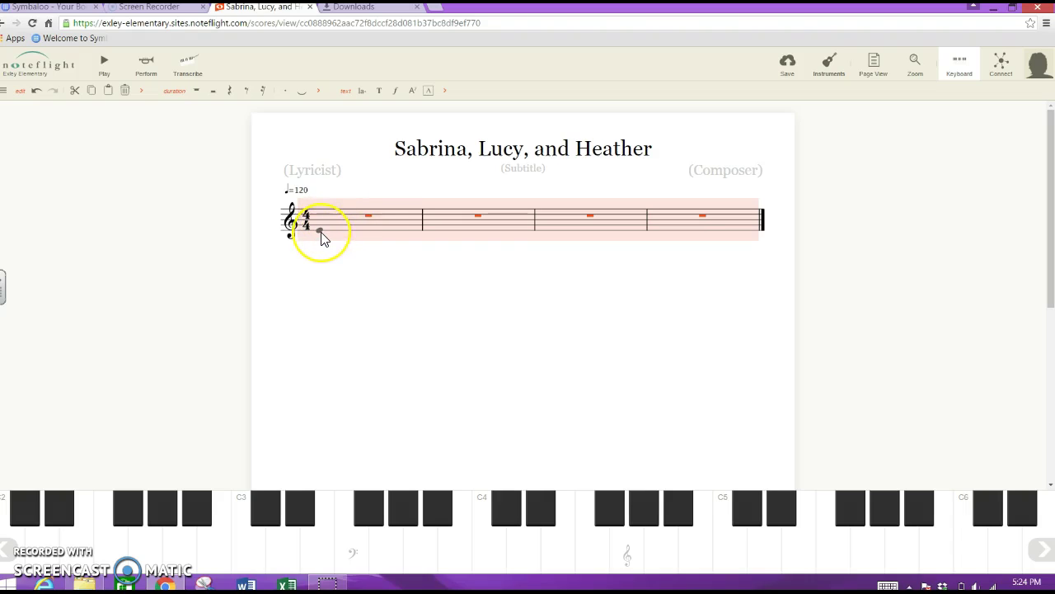
pyautogui.click(330, 255)
pyautogui.click(356, 279)
pyautogui.moveTo(357, 280); pyautogui.dragTo(321, 231)
# Enter C5 quarter notes in measure 1, then cut them to empty it again.
pyautogui.click(321, 220)
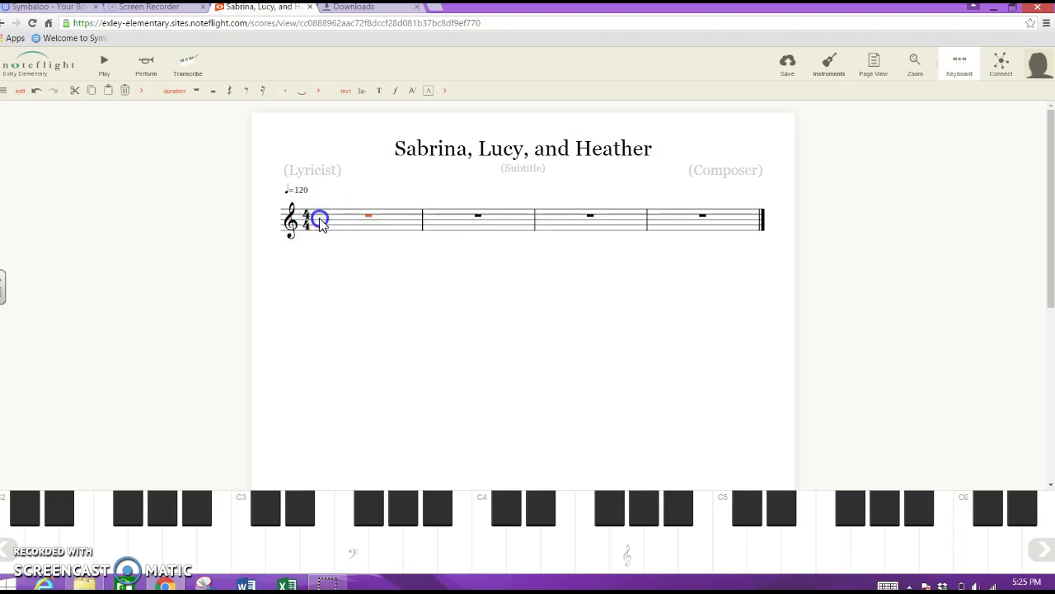
pyautogui.click(599, 394)
pyautogui.moveTo(599, 395)
pyautogui.mouseDown()
pyautogui.moveTo(507, 424)
pyautogui.moveTo(731, 546)
pyautogui.mouseUp()
pyautogui.doubleClick(729, 544)
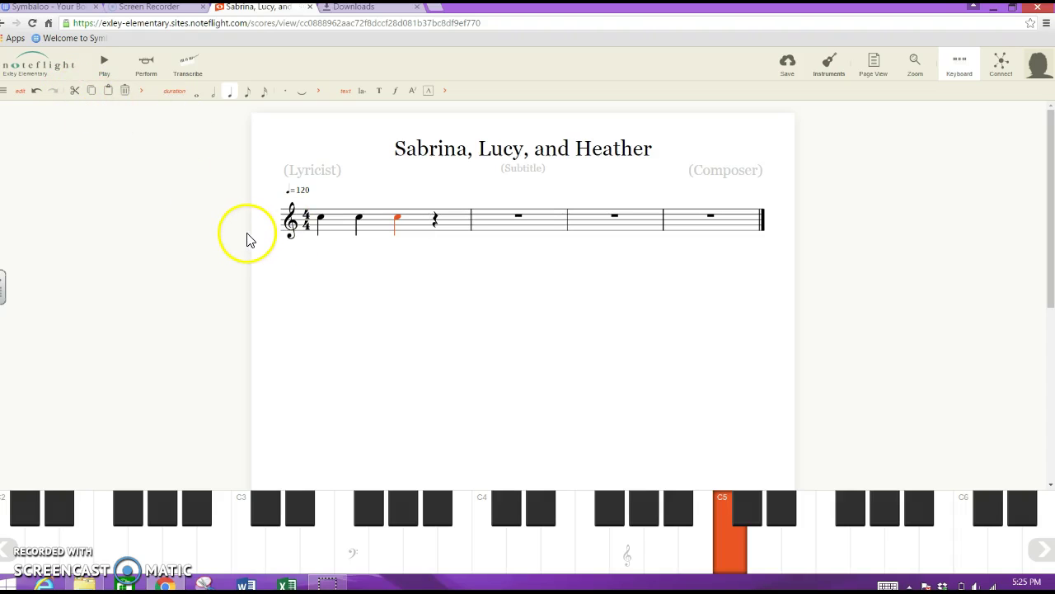
pyautogui.click(344, 225)
pyautogui.click(74, 90)
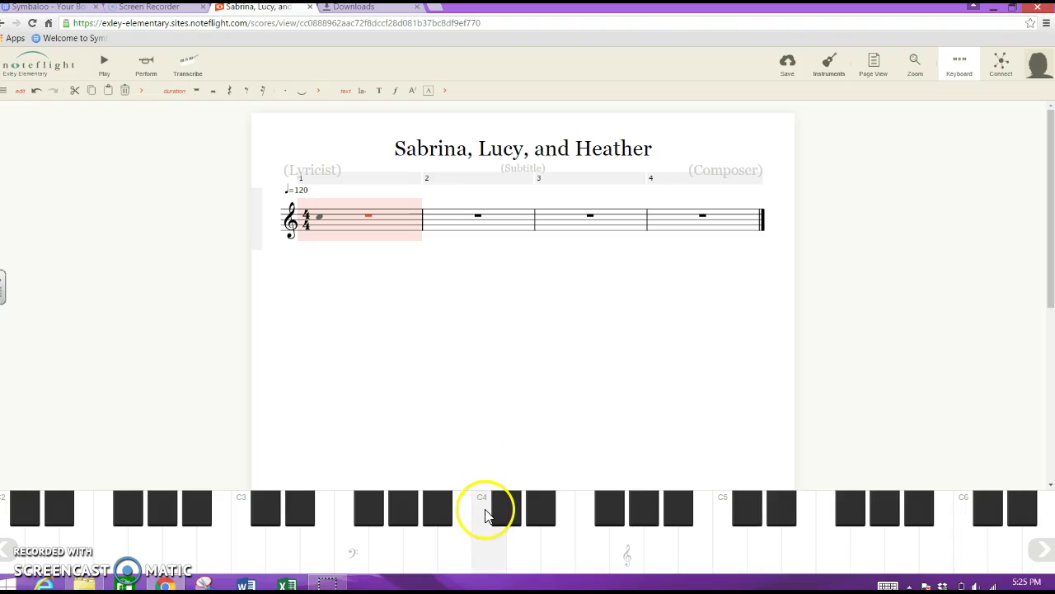
# Enter seven C5 eighth notes at the start of measure 1.
pyautogui.click(723, 551)
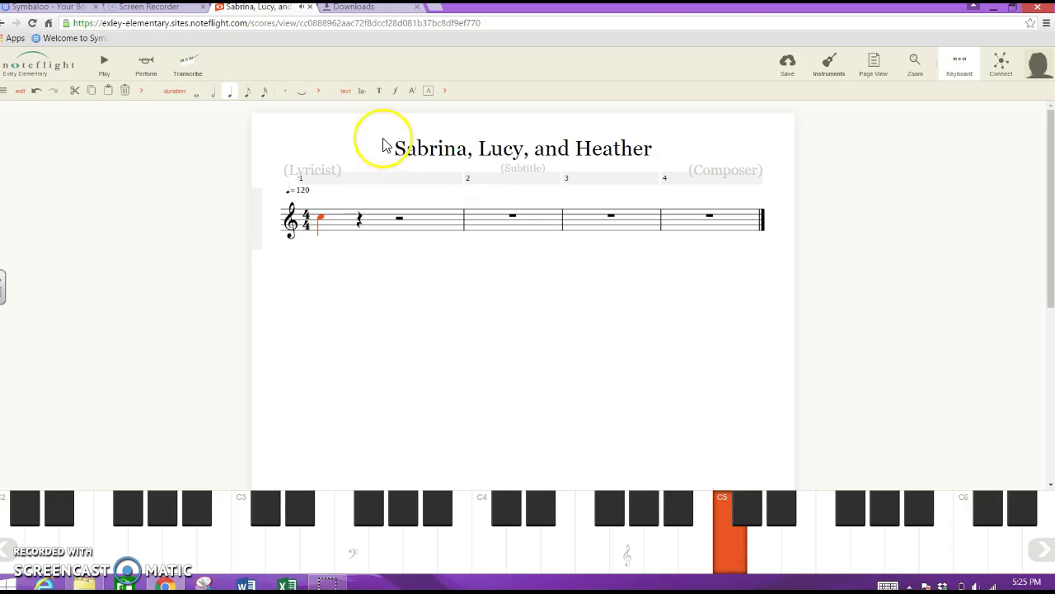
pyautogui.click(247, 92)
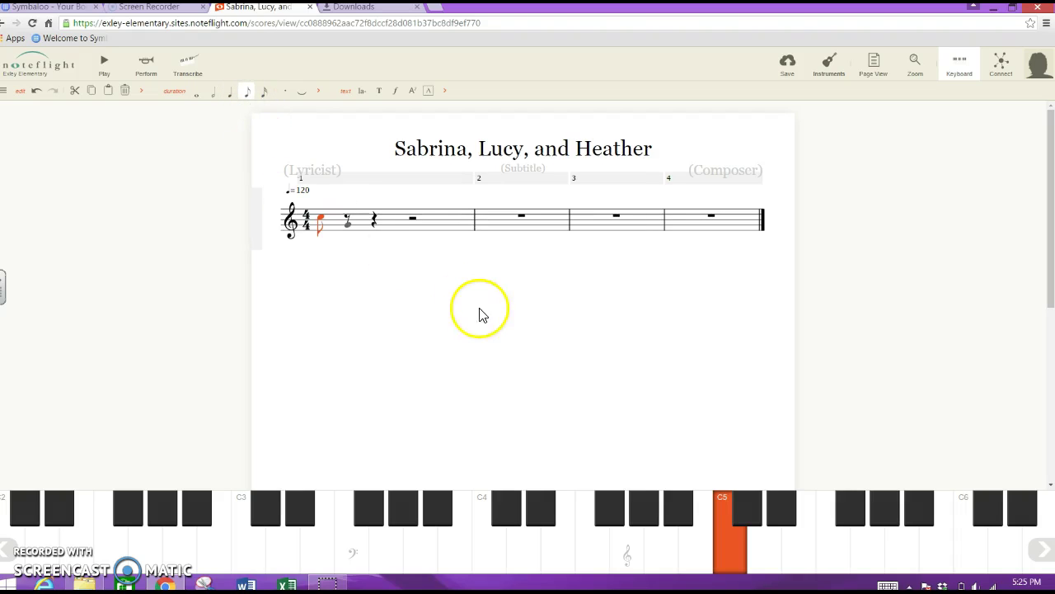
pyautogui.click(732, 563)
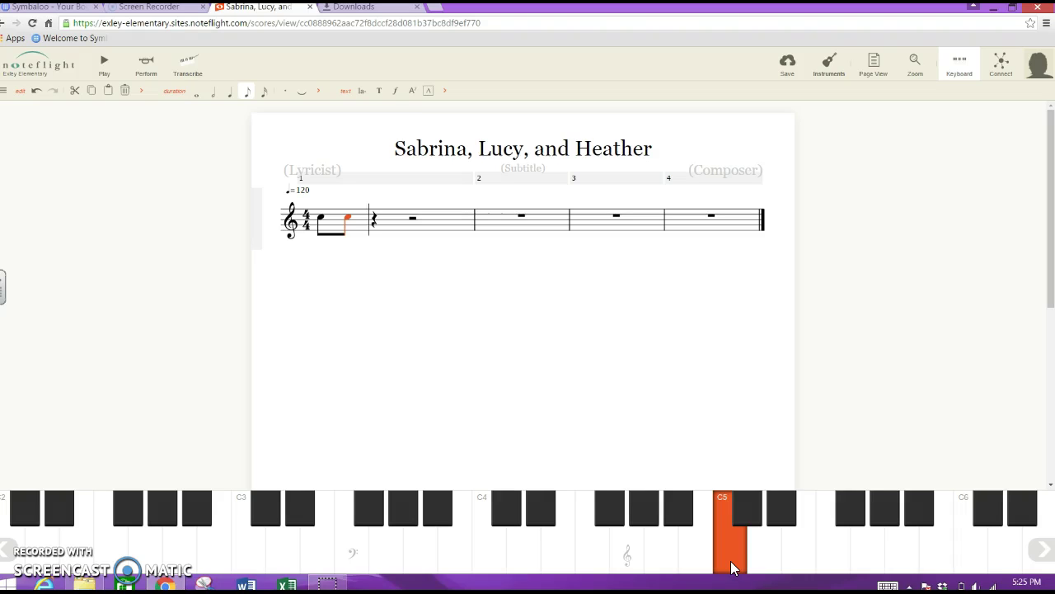
pyautogui.click(732, 563)
pyautogui.click(731, 564)
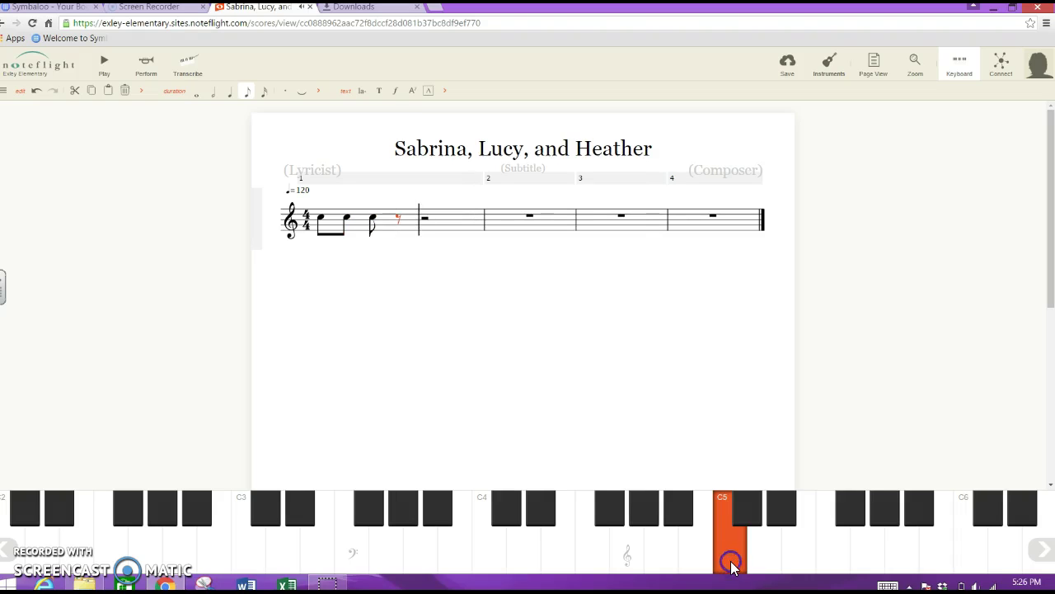
pyautogui.click(732, 564)
pyautogui.click(731, 564)
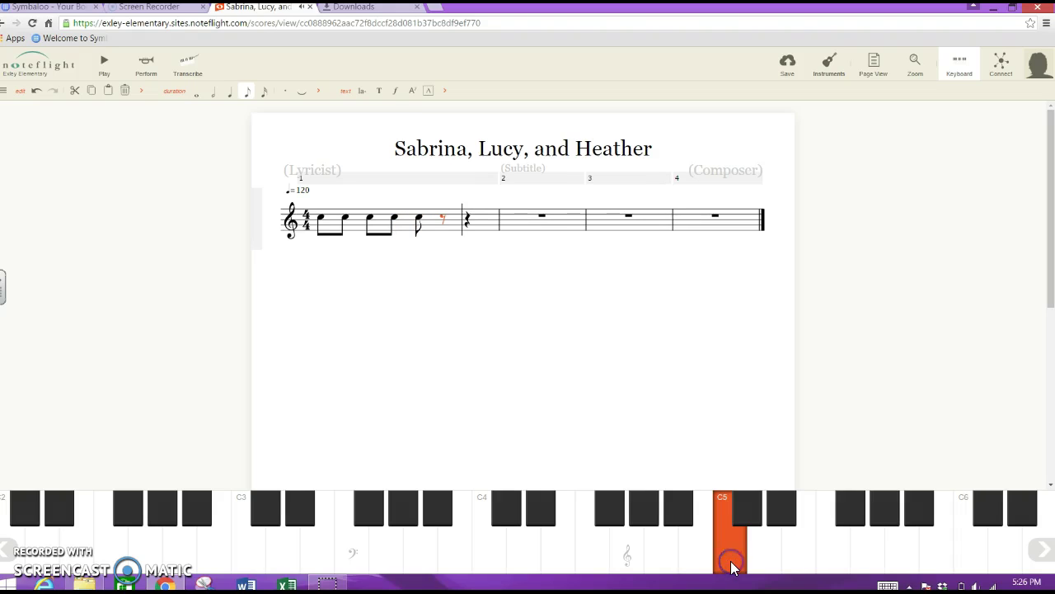
pyautogui.click(731, 564)
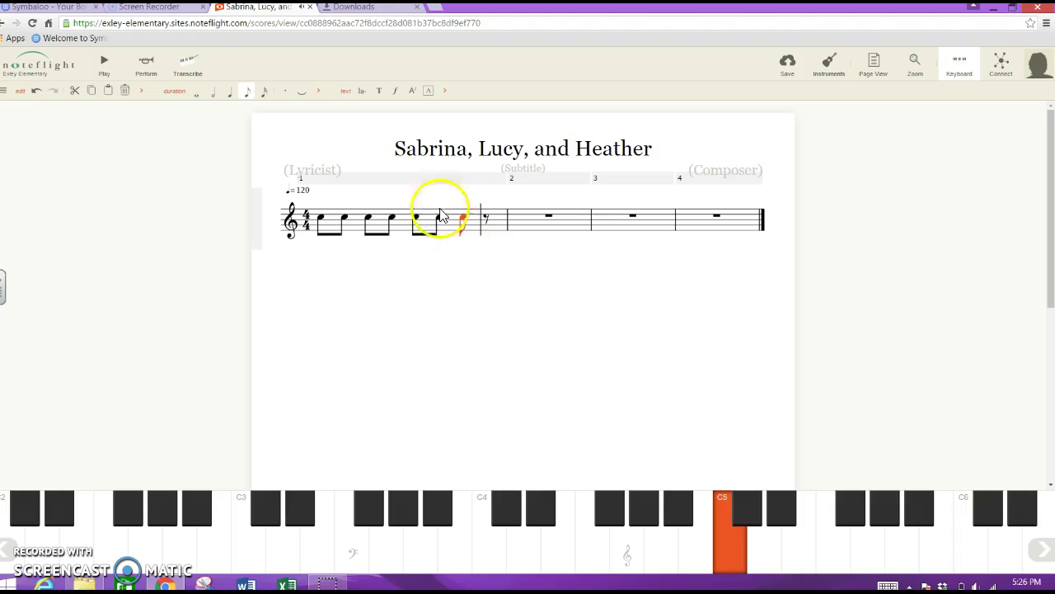
# Make the last C5 a quarter note, undoing a mistaken change to the third note.
pyautogui.click(231, 95)
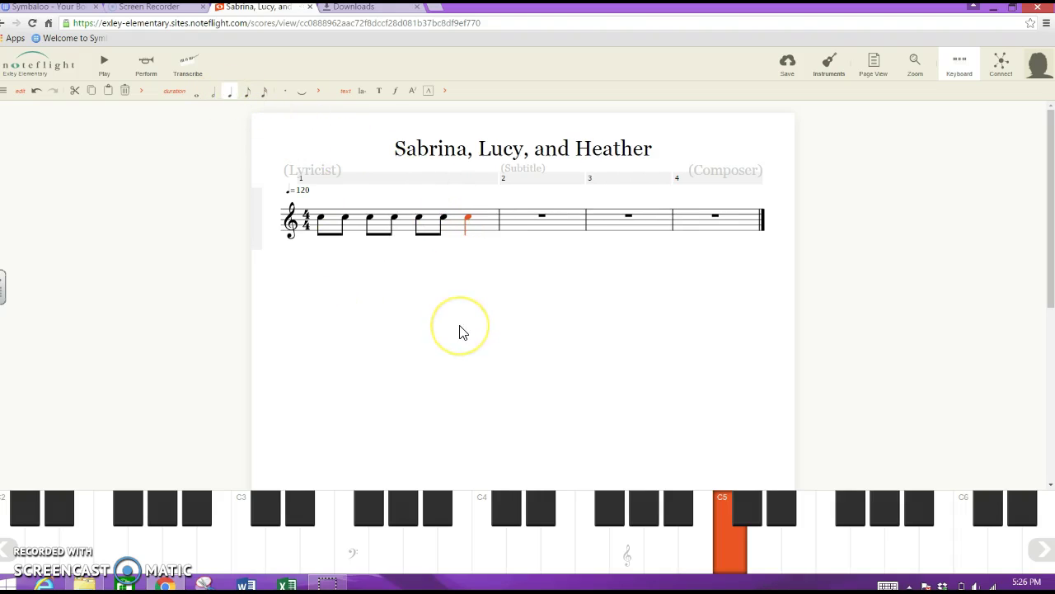
pyautogui.click(371, 222)
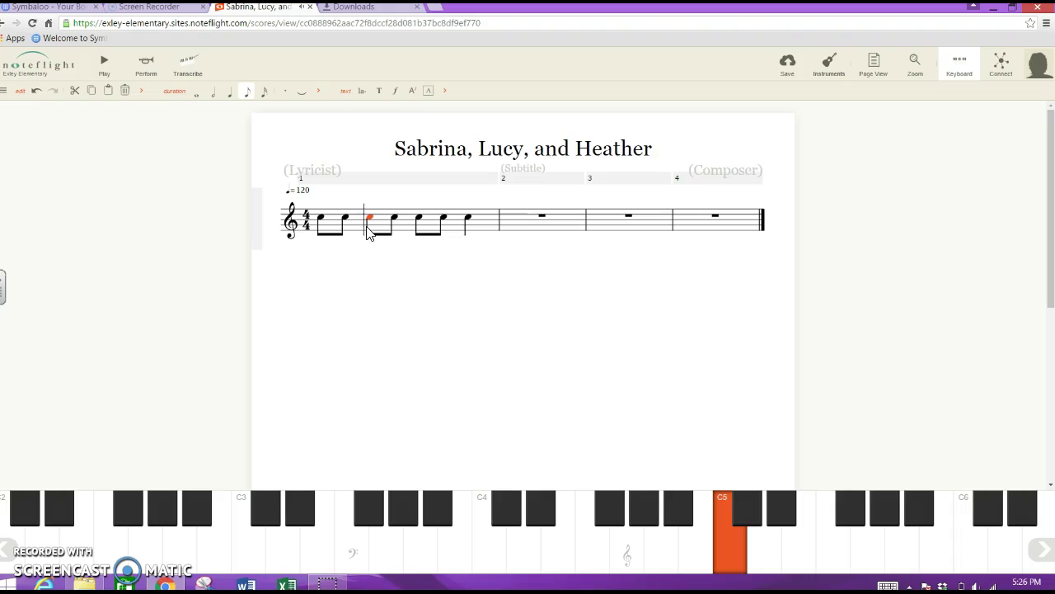
pyautogui.click(230, 92)
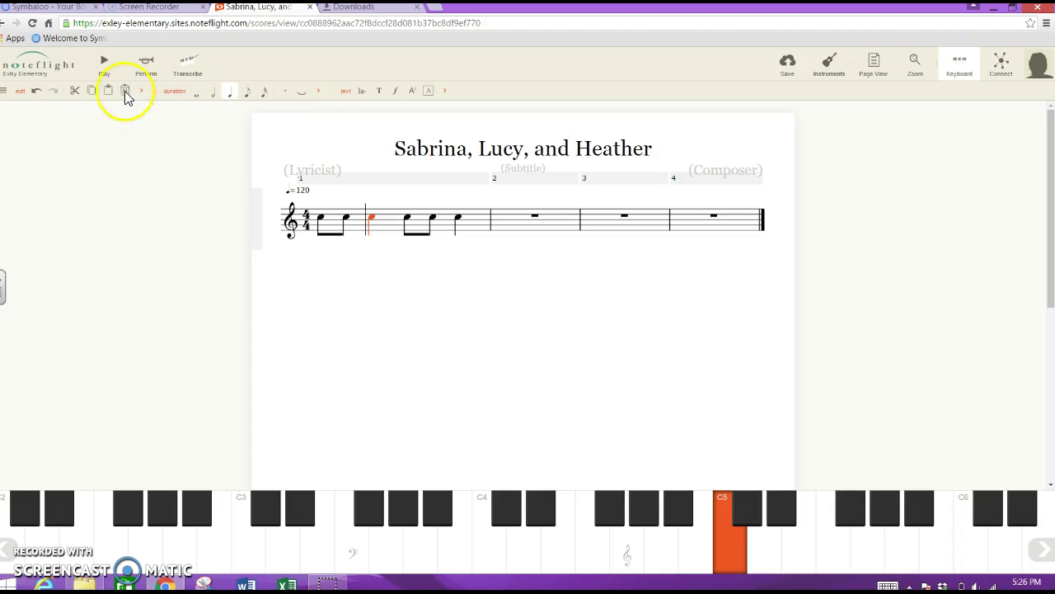
pyautogui.click(36, 92)
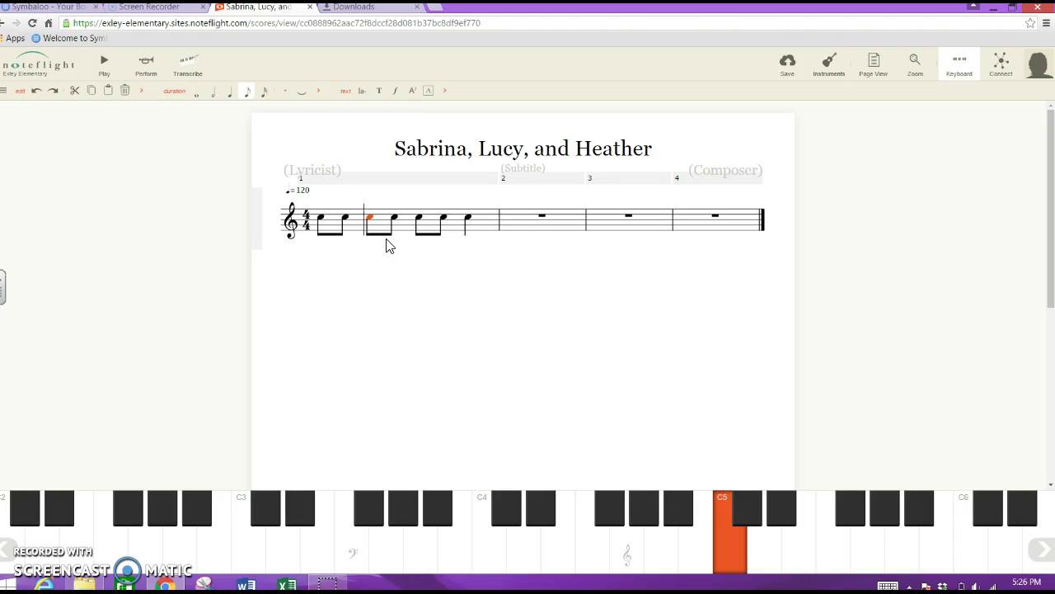
# Select measure 1 and open a lyric entry box under its first note.
pyautogui.click(407, 228)
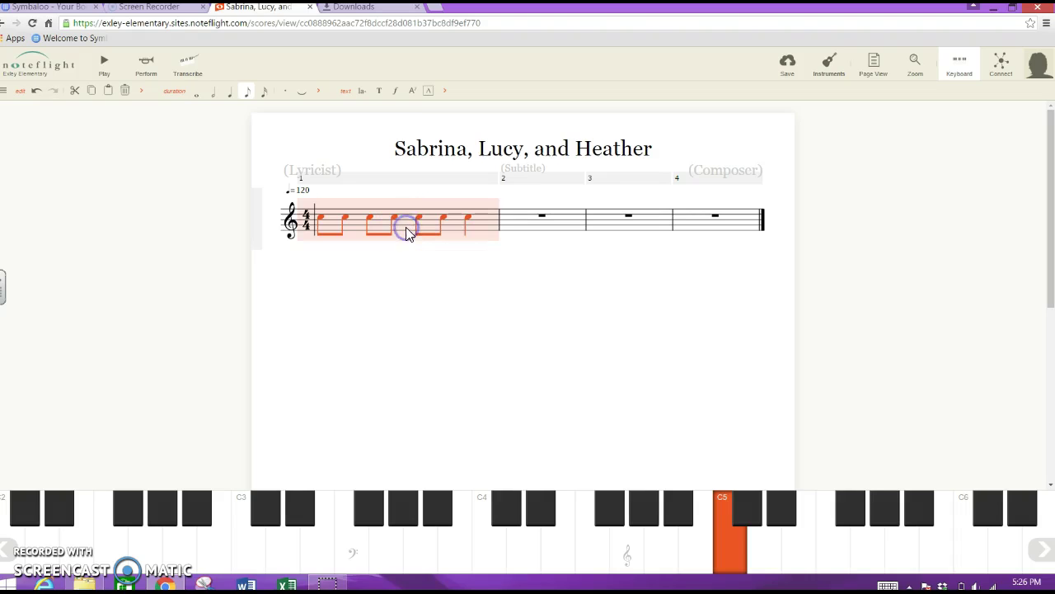
pyautogui.click(392, 259)
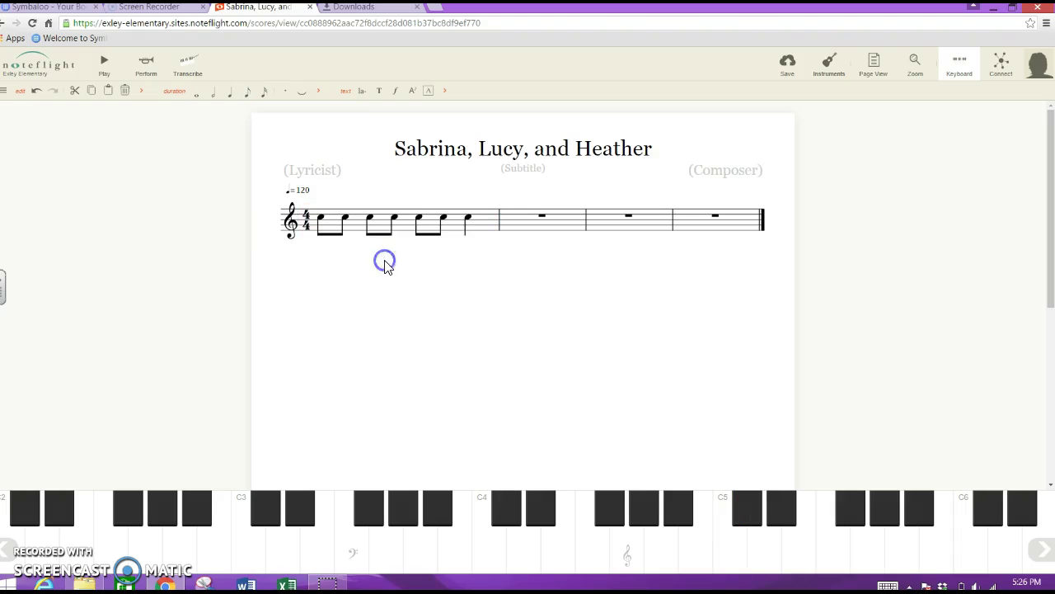
pyautogui.click(406, 225)
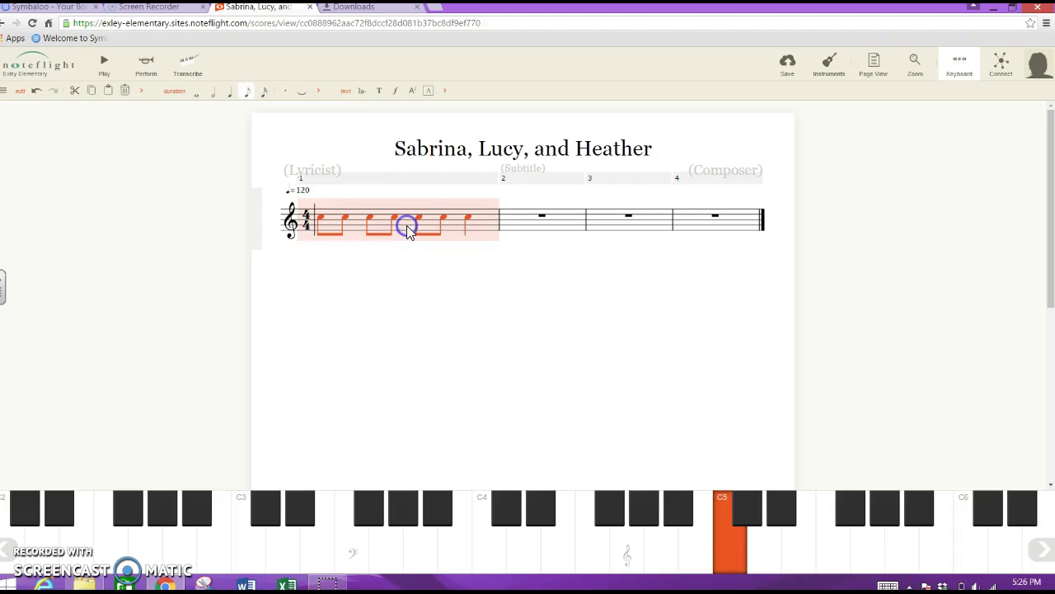
pyautogui.click(362, 92)
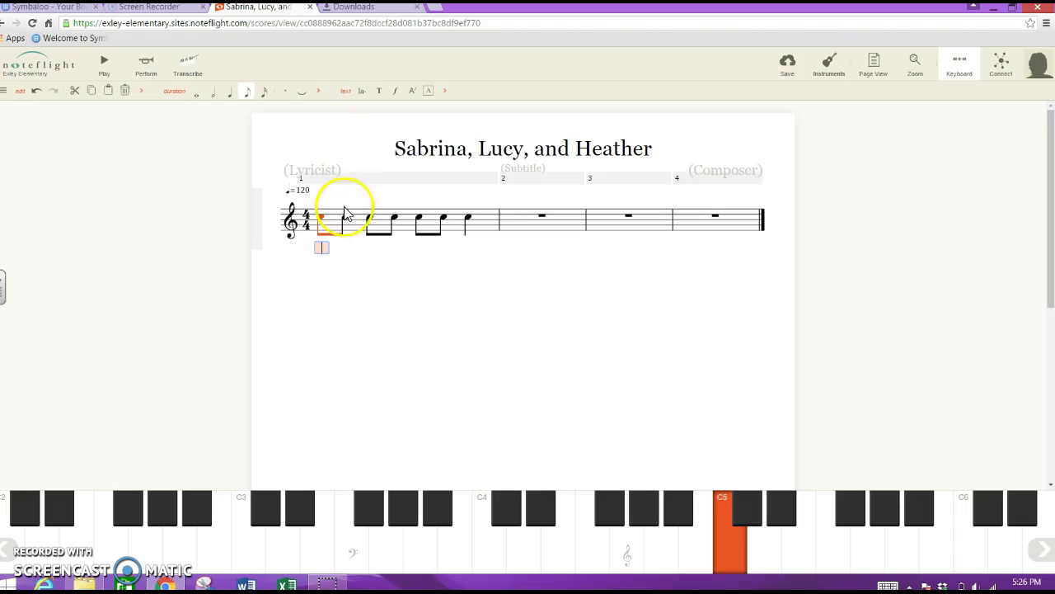
pyautogui.click(316, 219)
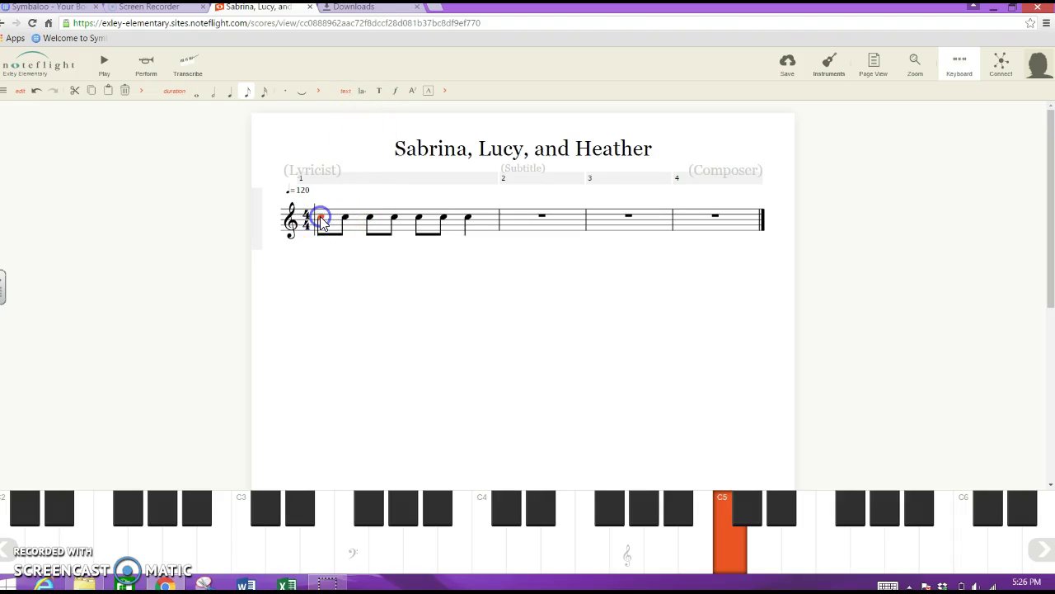
pyautogui.click(364, 92)
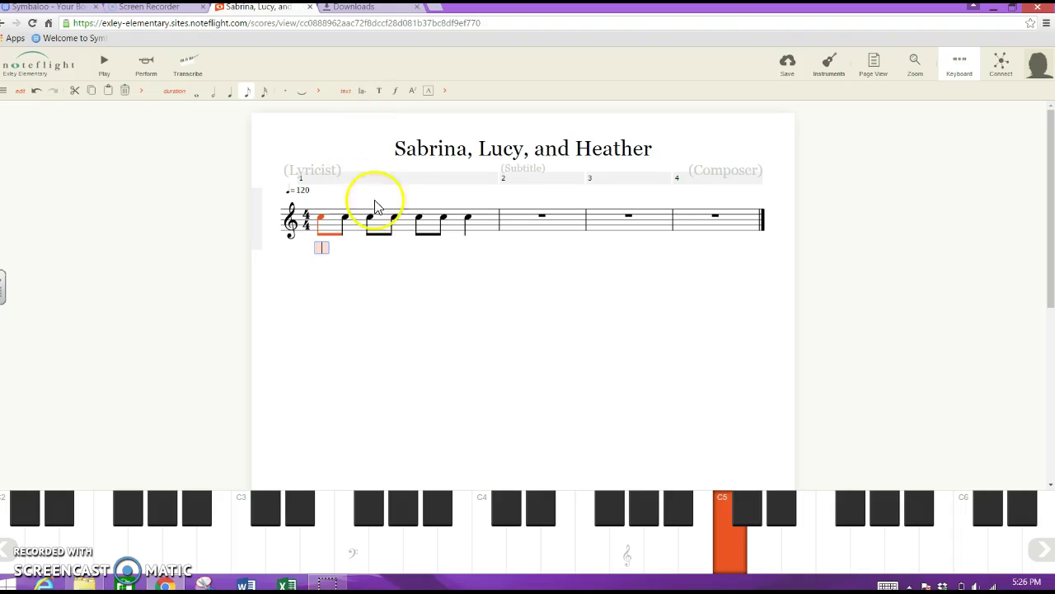
pyautogui.click(318, 249)
# Enter the syllables 'Cat them catche them catch them now' under measure 1's notes.
pyautogui.write('Catch')
pyautogui.press('space')
pyautogui.write('them')
pyautogui.press('space')
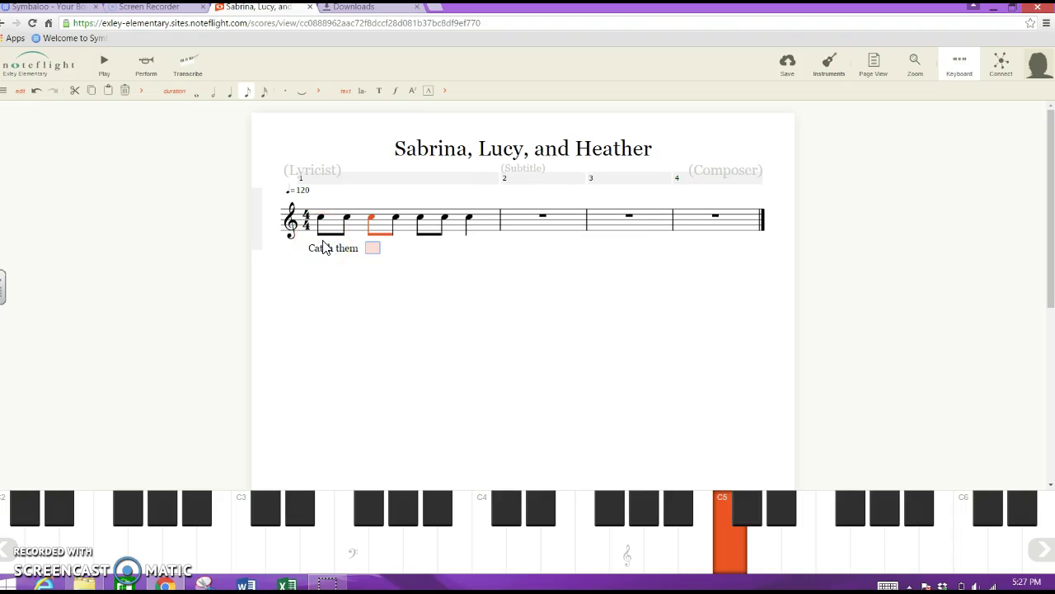
pyautogui.write('catche')
pyautogui.press('space')
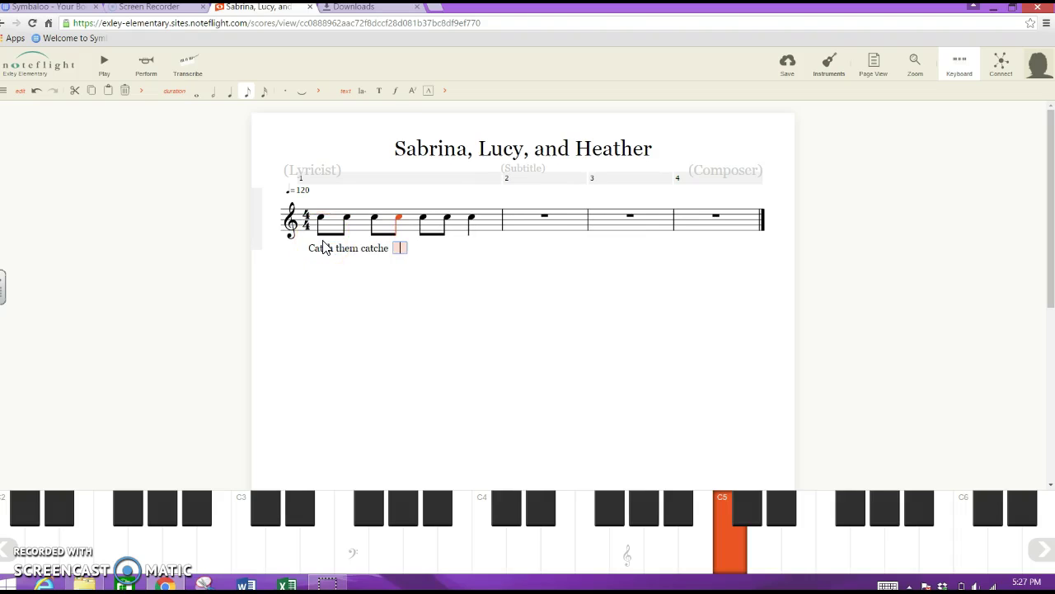
pyautogui.write('them,')
pyautogui.press('space')
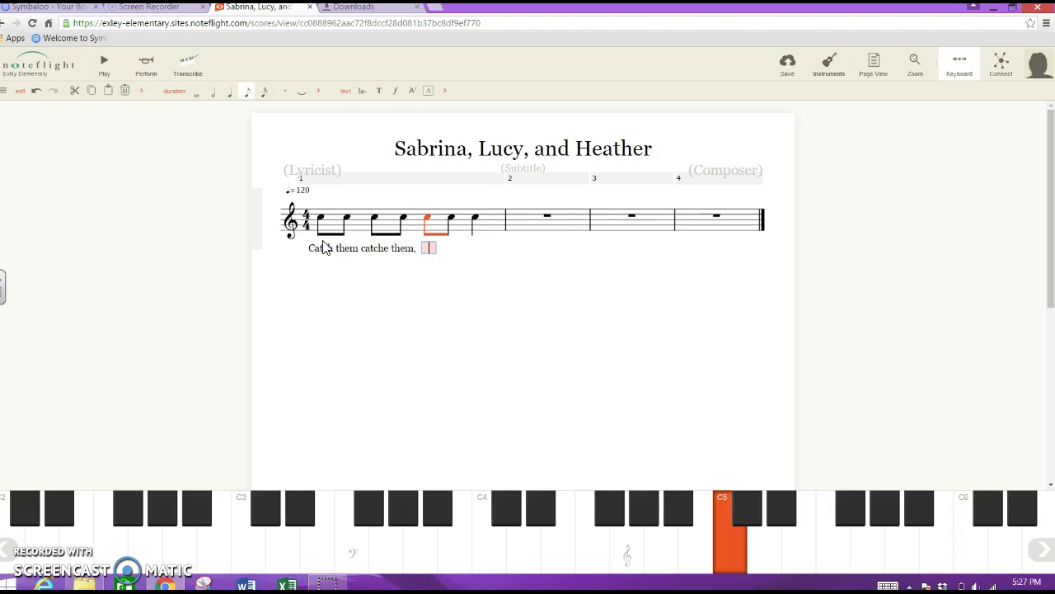
pyautogui.write('catch')
pyautogui.press('space')
pyautogui.write('them')
pyautogui.press('space')
pyautogui.write('now')
pyautogui.click(306, 284)
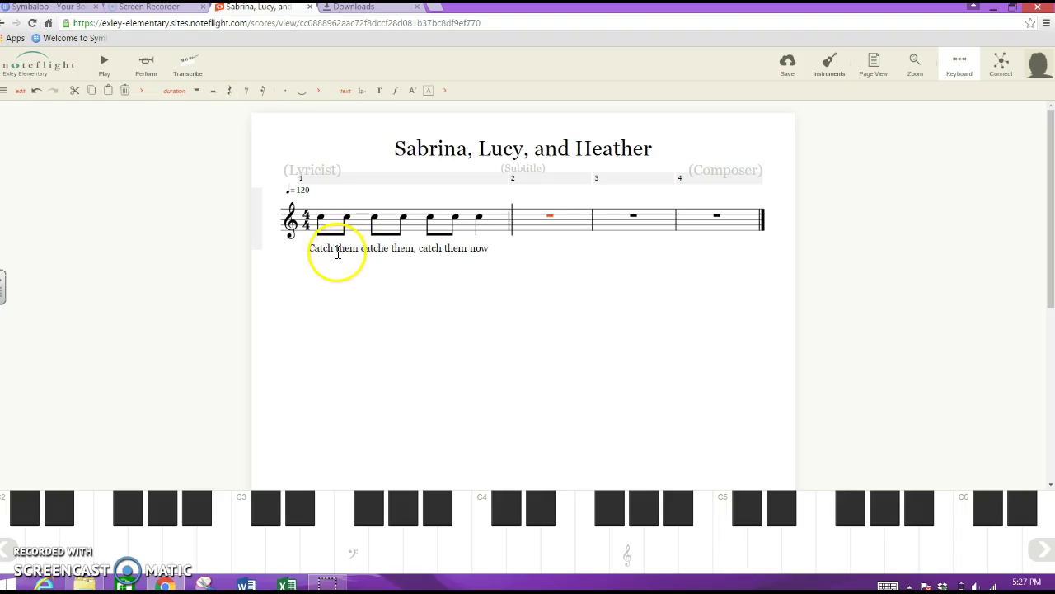
# Correct the lyrics to 'them,' and 'catch' so measure 1 reads 'Catch them, catch them, catch them now'.
pyautogui.click(320, 247)
pyautogui.doubleClick(349, 247)
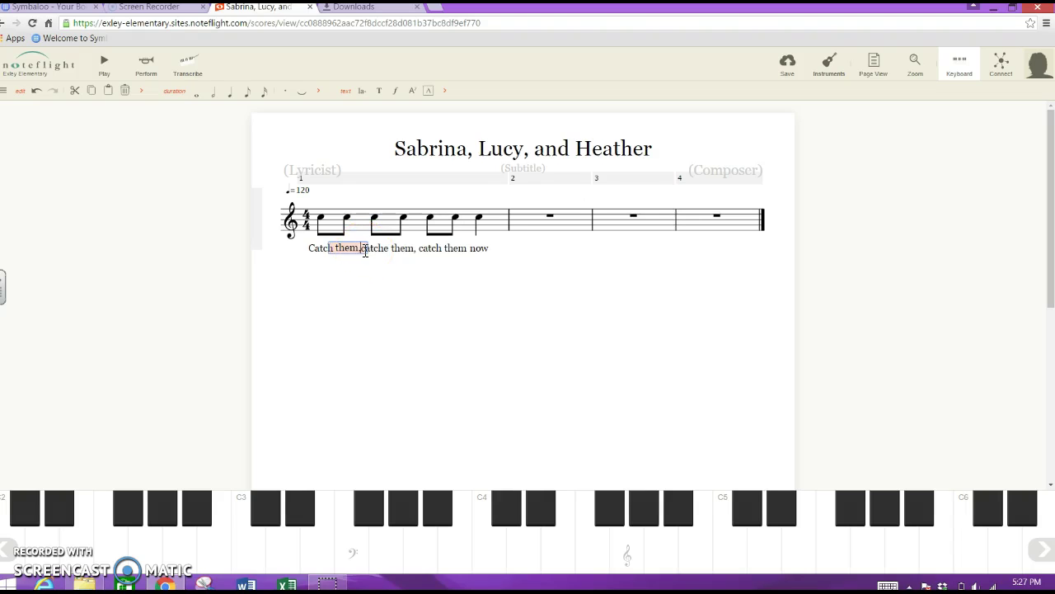
pyautogui.press('space')
pyautogui.click(385, 248)
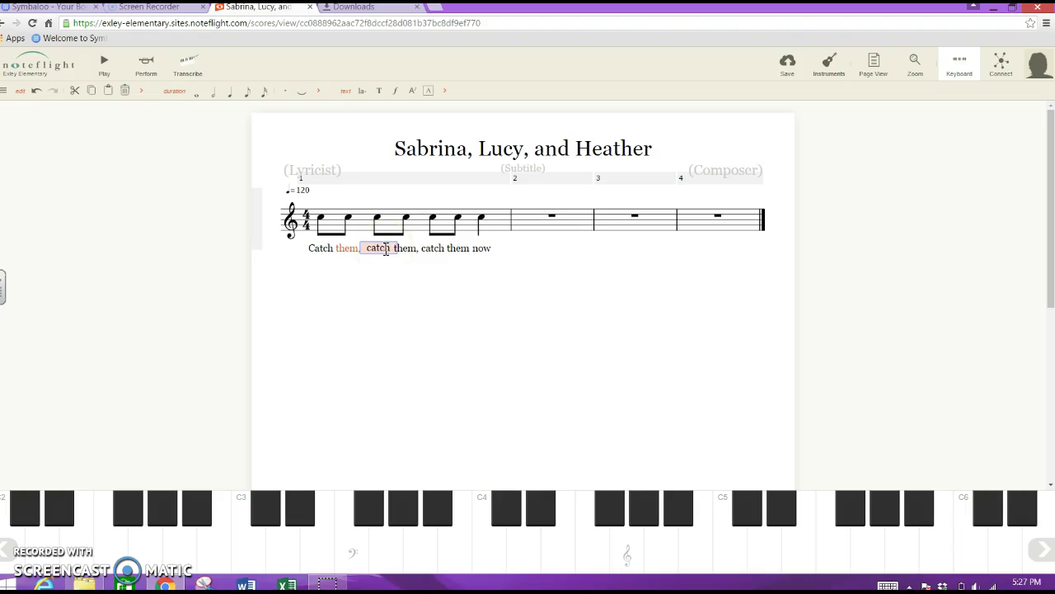
pyautogui.press('space')
pyautogui.click(384, 262)
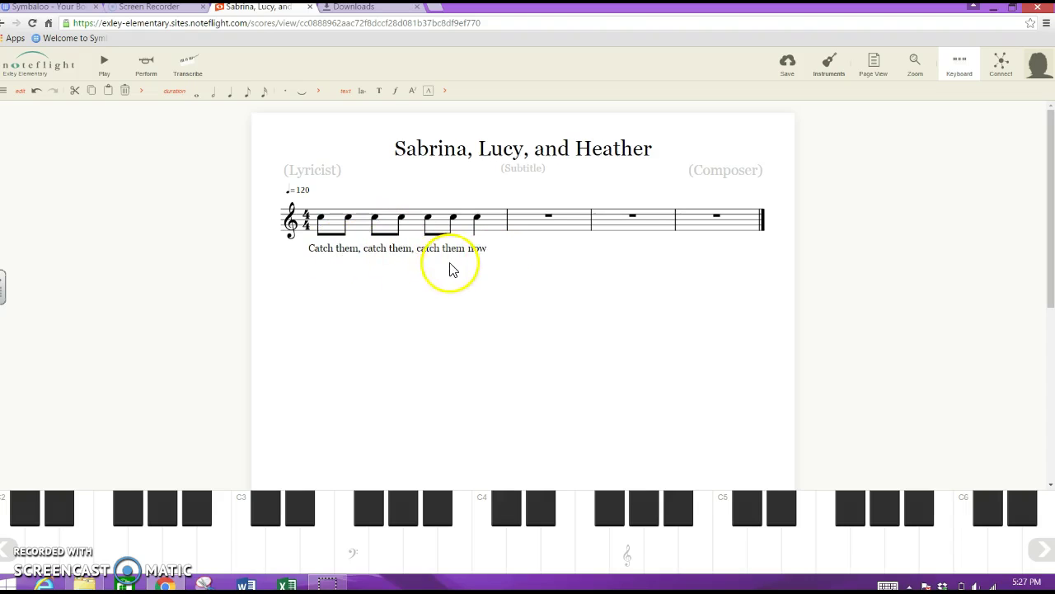
# Enter C5 eighth notes in measure 2, ending with a C5 quarter note.
pyautogui.click(525, 224)
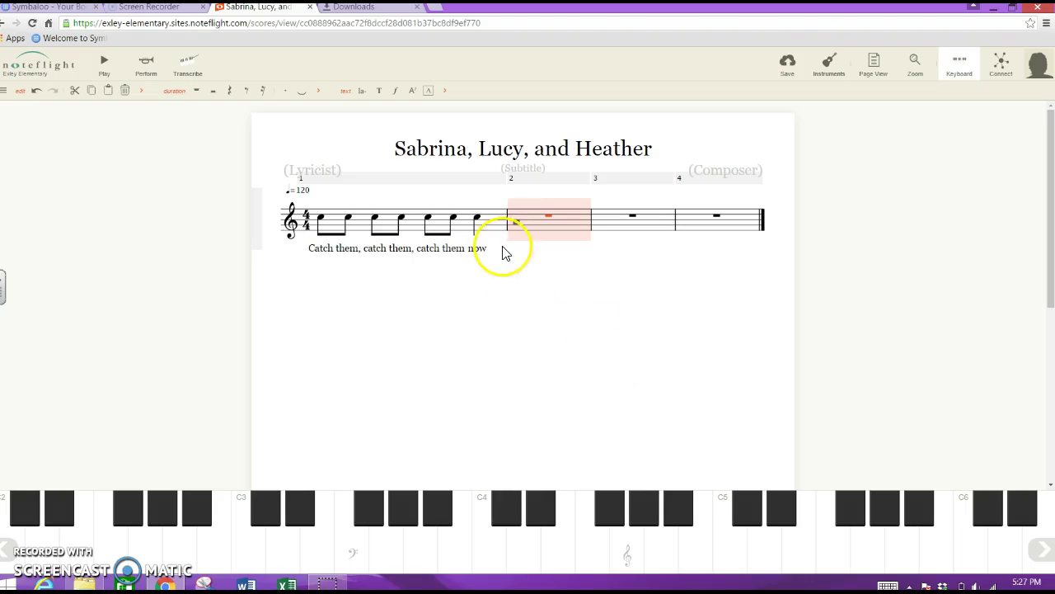
pyautogui.click(729, 546)
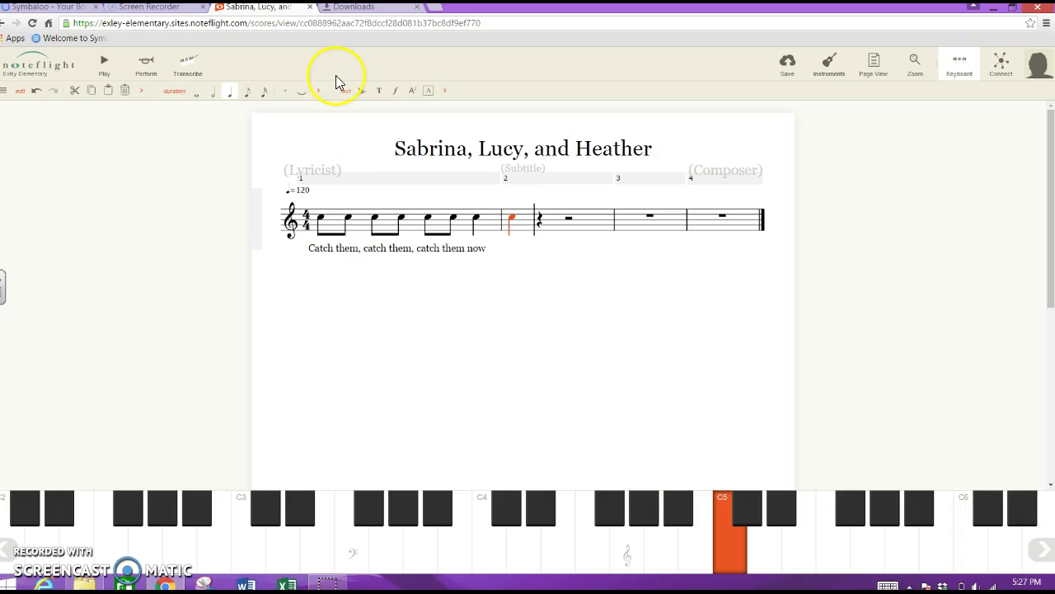
pyautogui.click(247, 92)
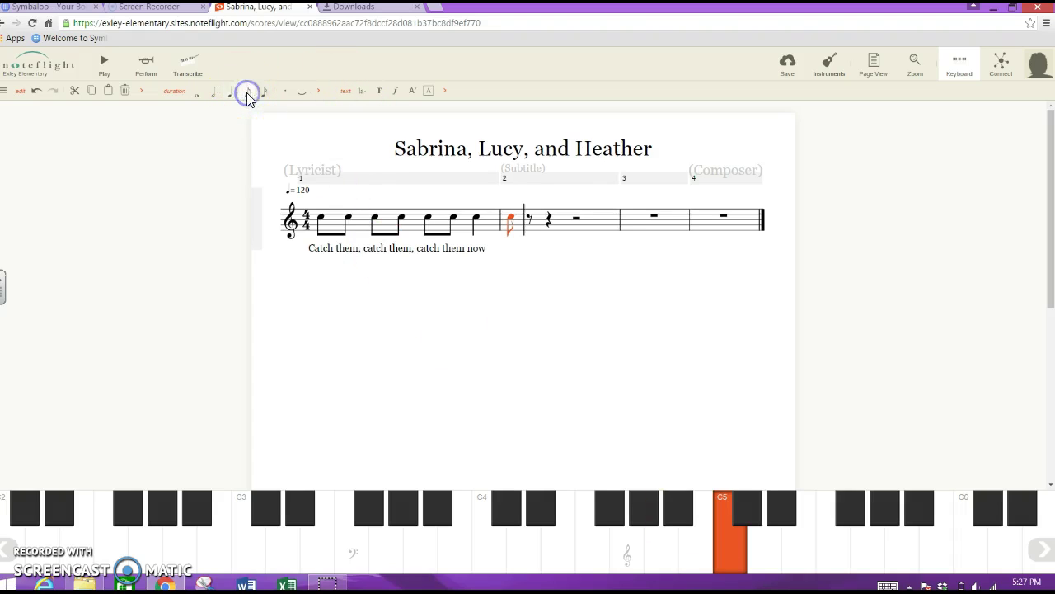
pyautogui.click(730, 540)
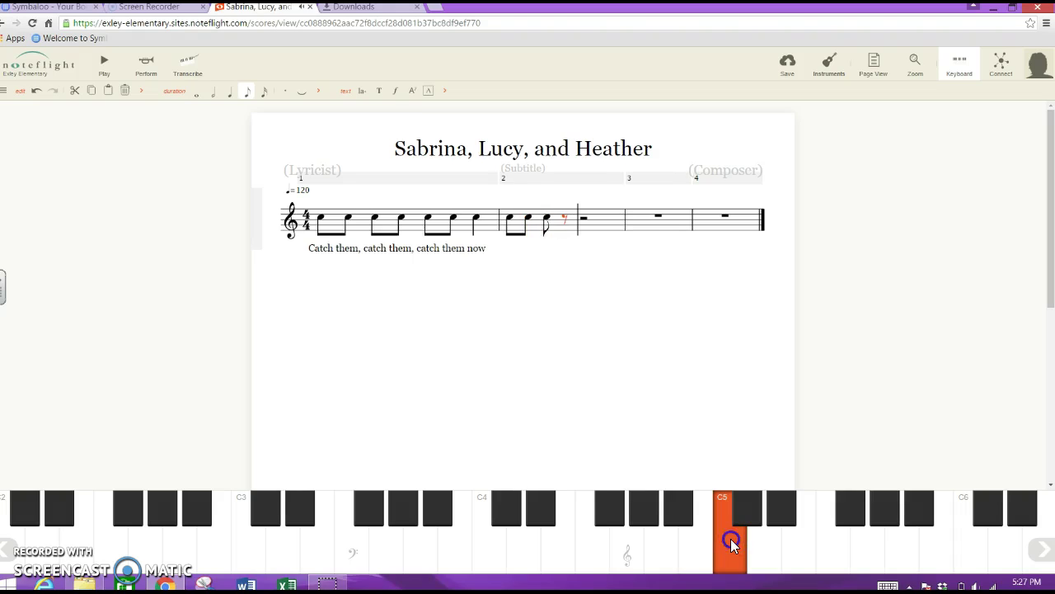
pyautogui.click(731, 538)
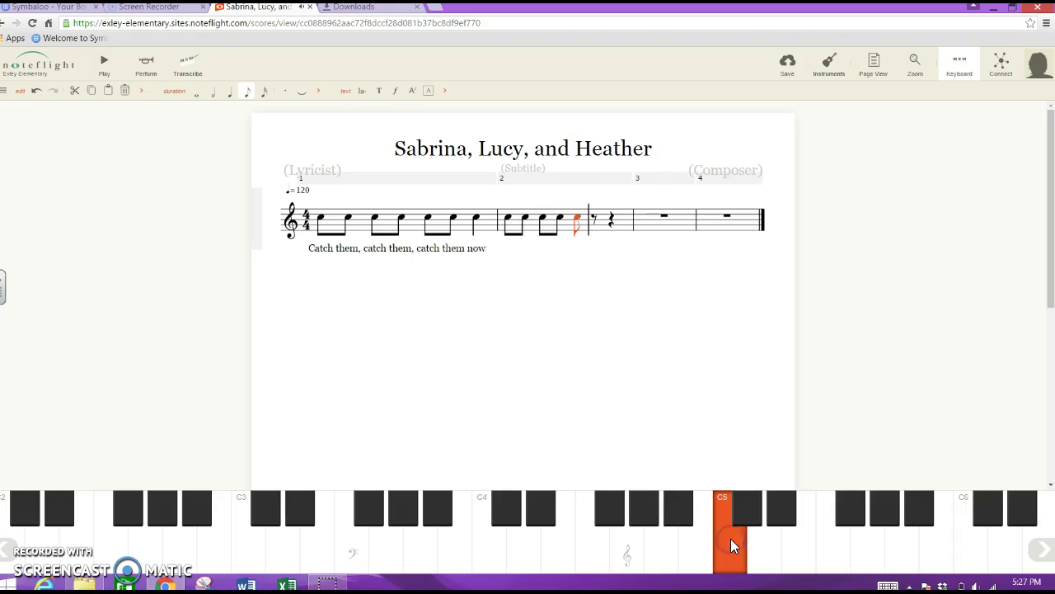
pyautogui.click(231, 92)
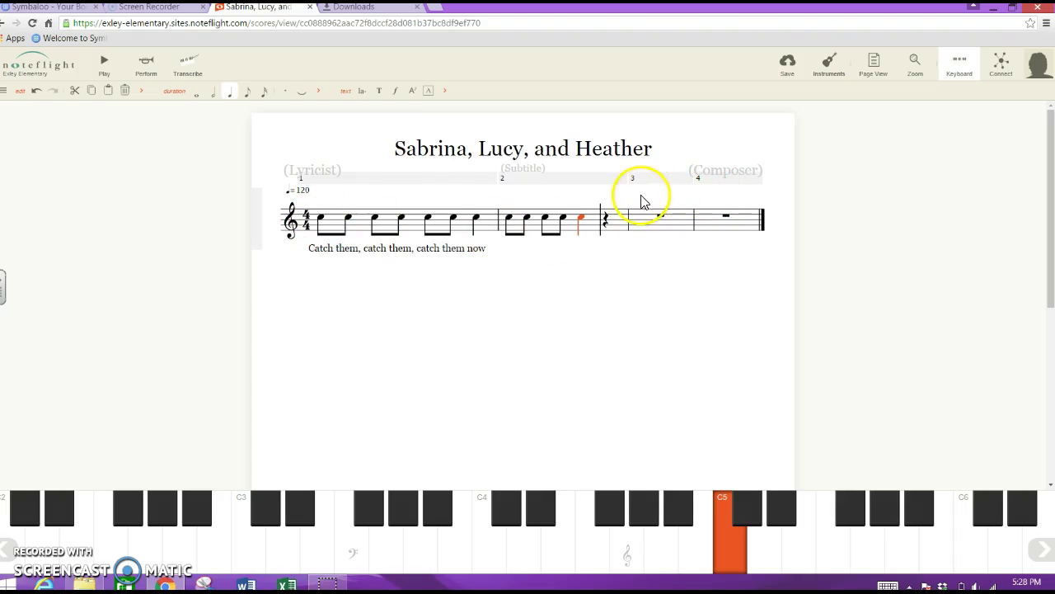
# Enter measure 3's C5 notes: two eighths, a quarter, two eighths and a quarter.
pyautogui.click(635, 225)
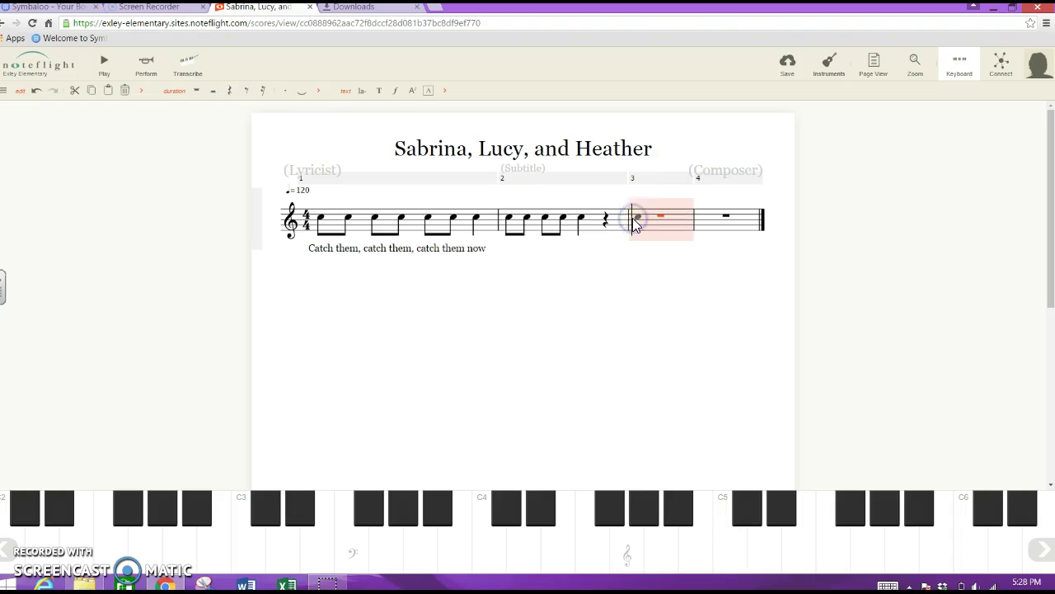
pyautogui.click(635, 221)
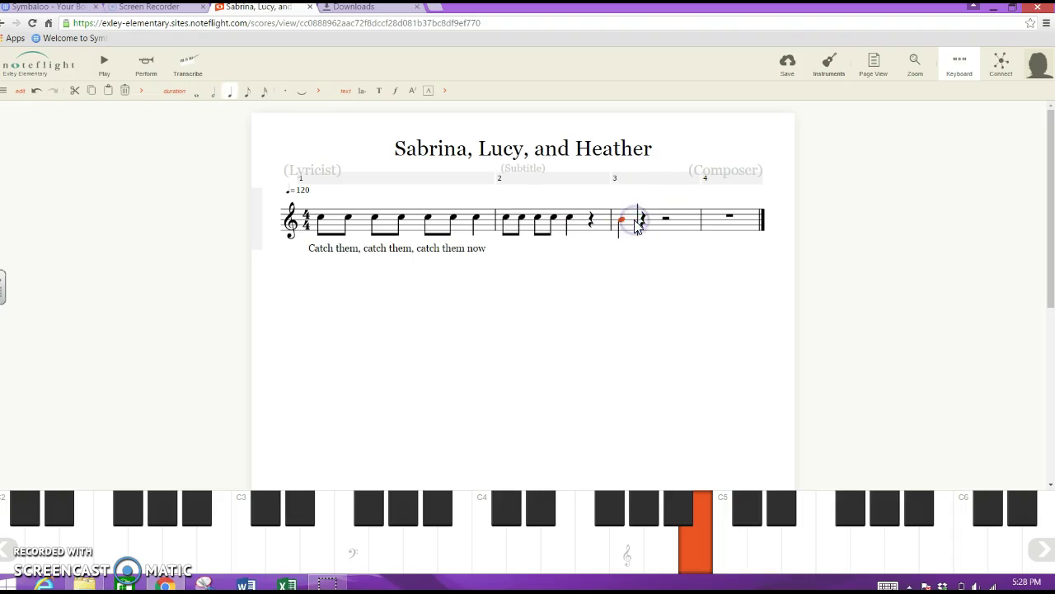
pyautogui.click(248, 94)
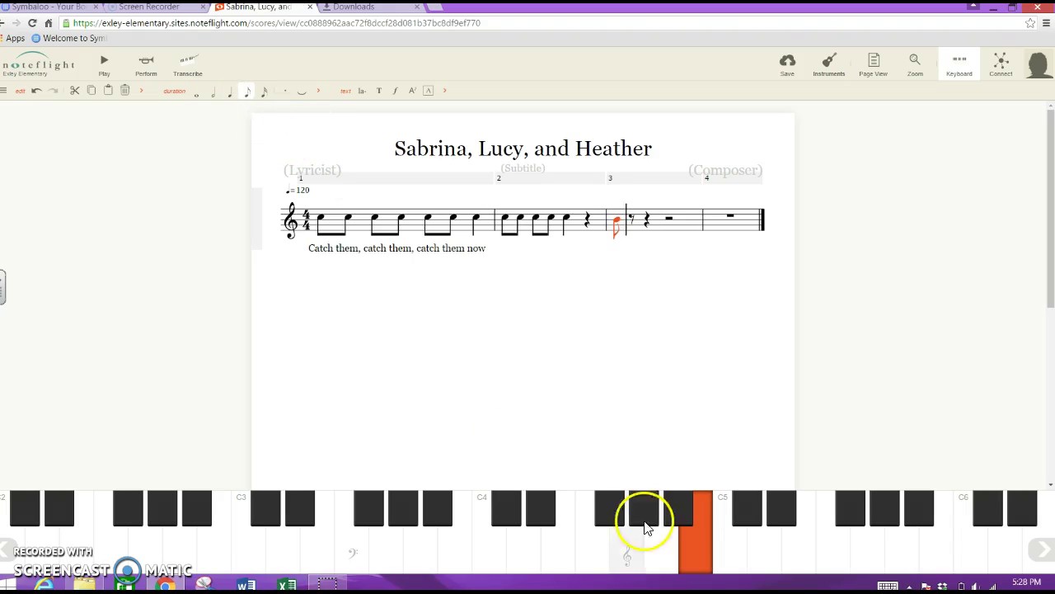
pyautogui.click(681, 543)
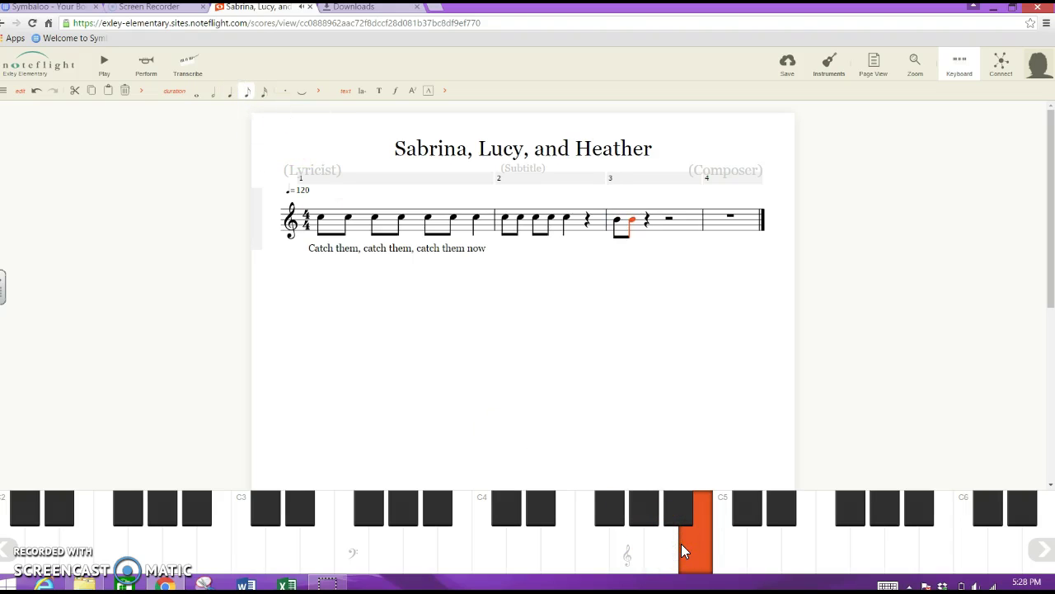
pyautogui.click(681, 543)
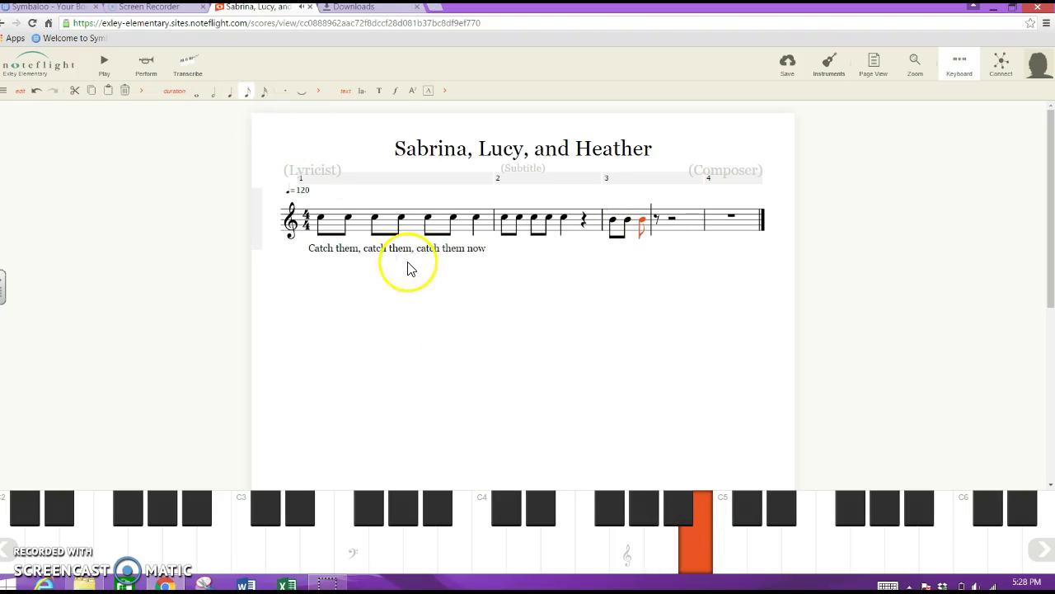
pyautogui.click(231, 92)
pyautogui.click(702, 567)
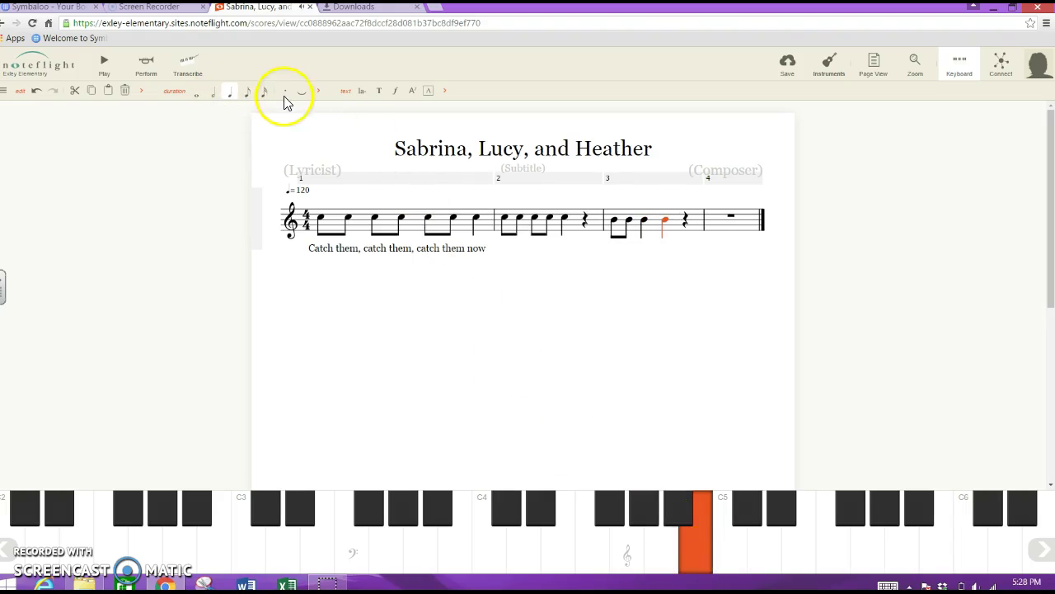
pyautogui.click(249, 91)
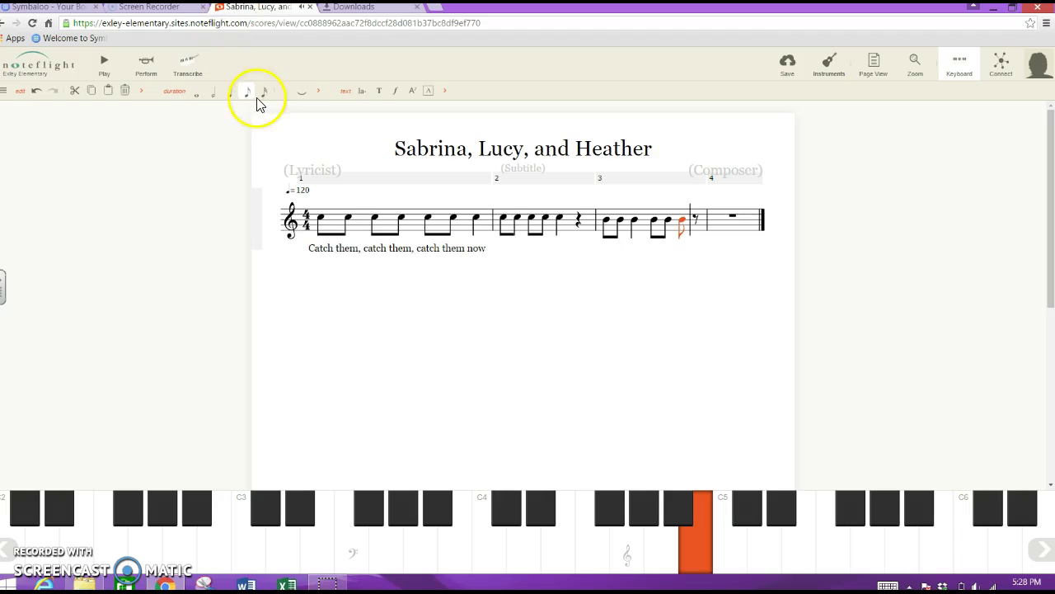
pyautogui.click(230, 92)
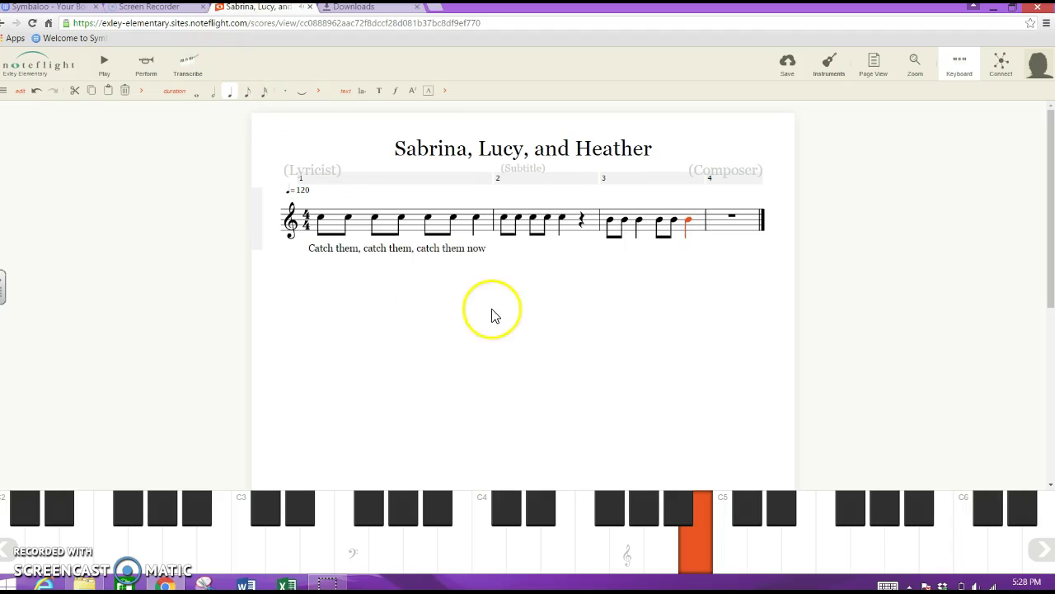
pyautogui.click(608, 221)
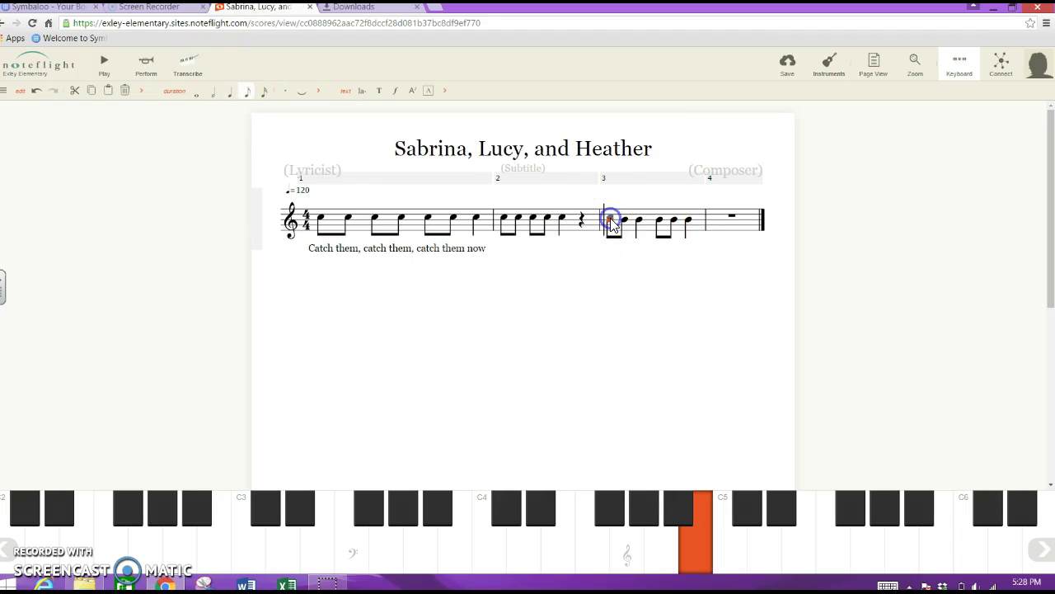
# Type the lyrics 'Bring them back bring them' under measure 3's notes.
pyautogui.click(362, 90)
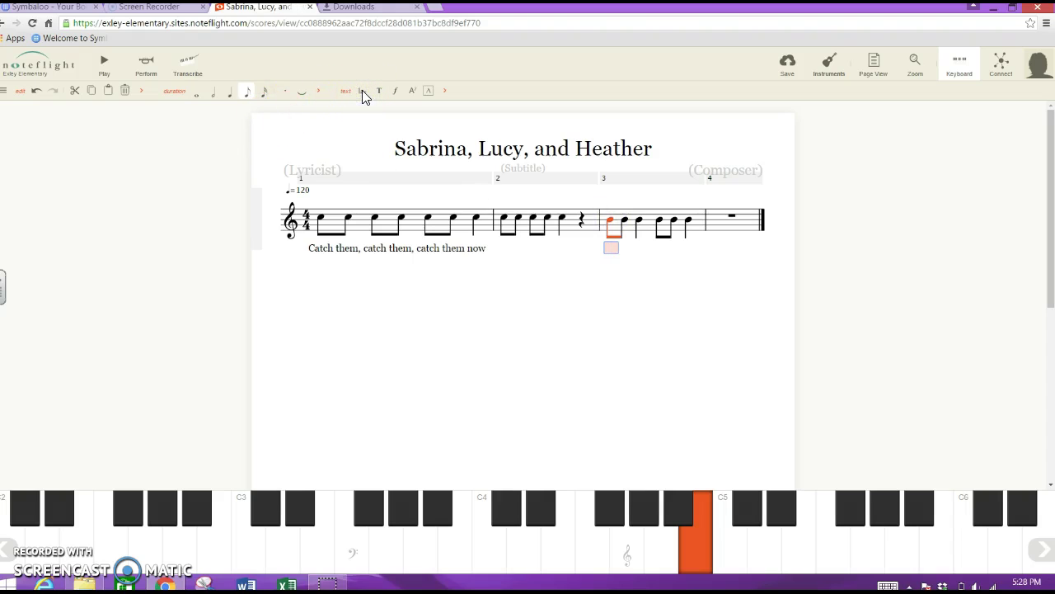
pyautogui.write('Bring them ba')
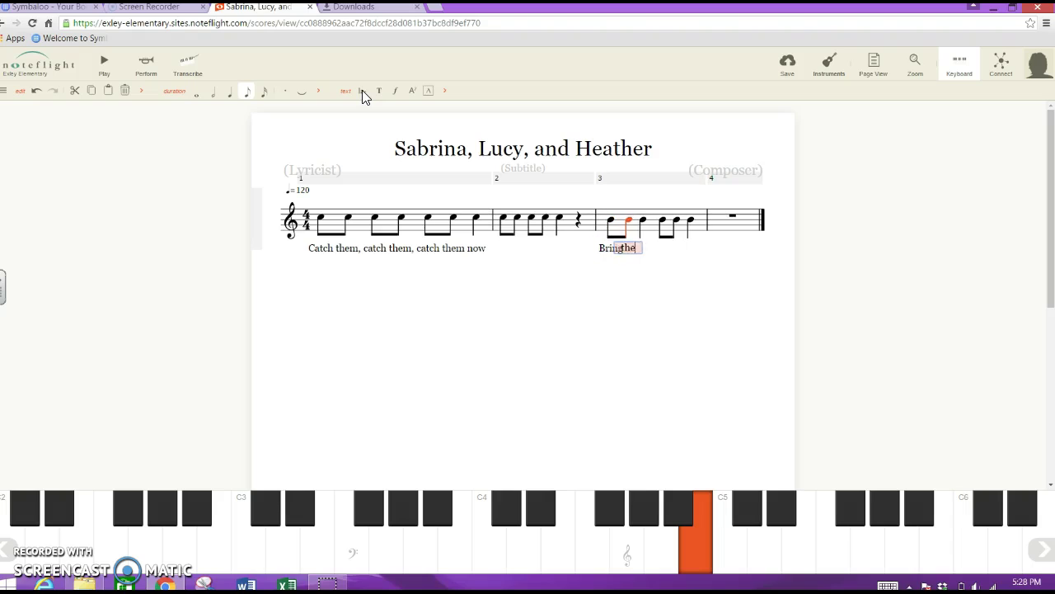
pyautogui.click(361, 103)
pyautogui.write('ck.')
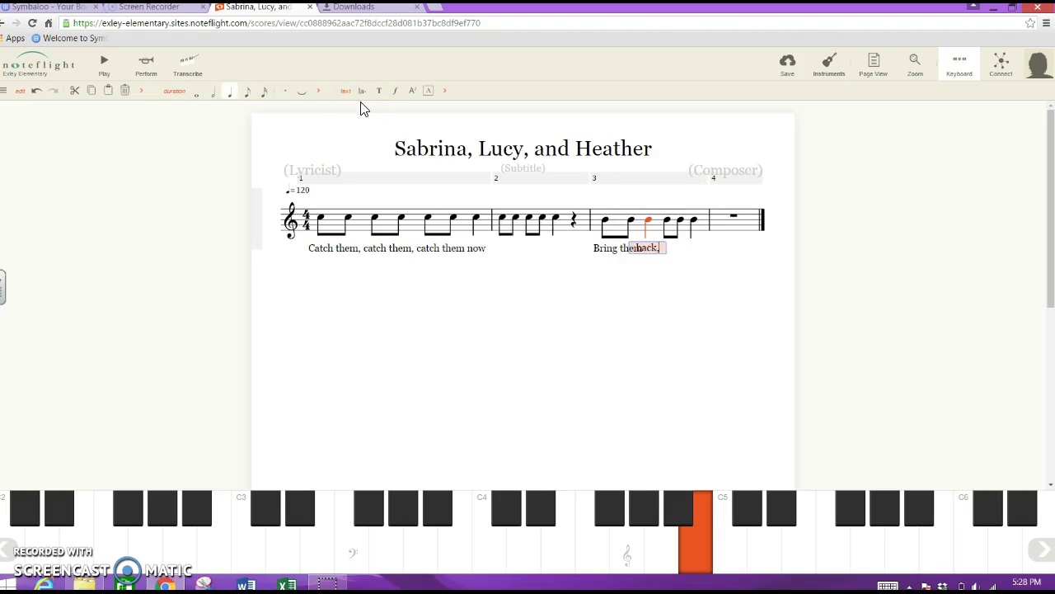
pyautogui.write(' bring them')
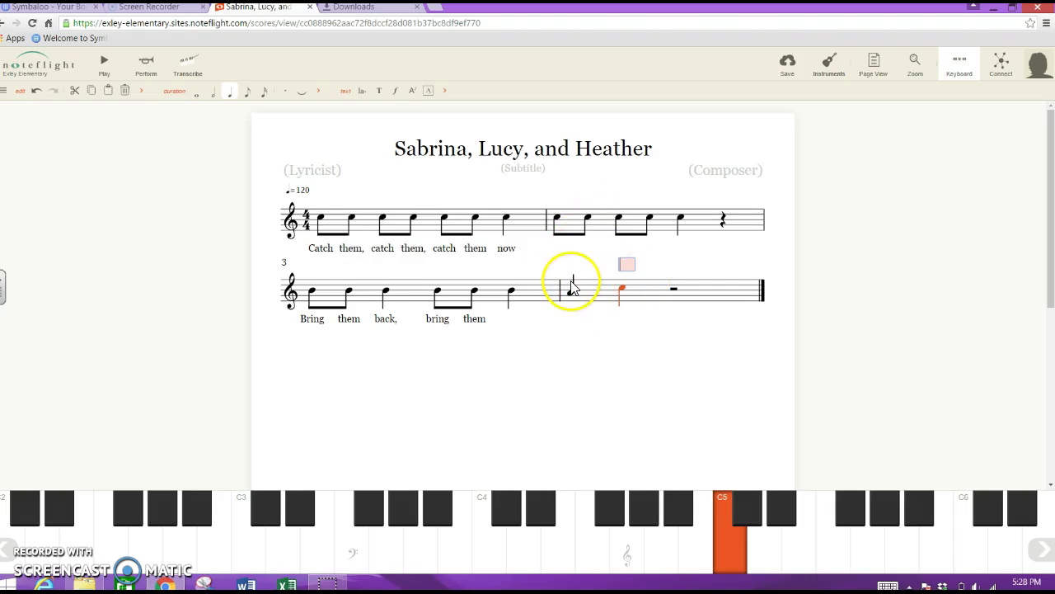
# Undo four edits, then add 'back' under measure 3's last note to finish the lyric.
pyautogui.click(35, 92)
pyautogui.click(35, 92)
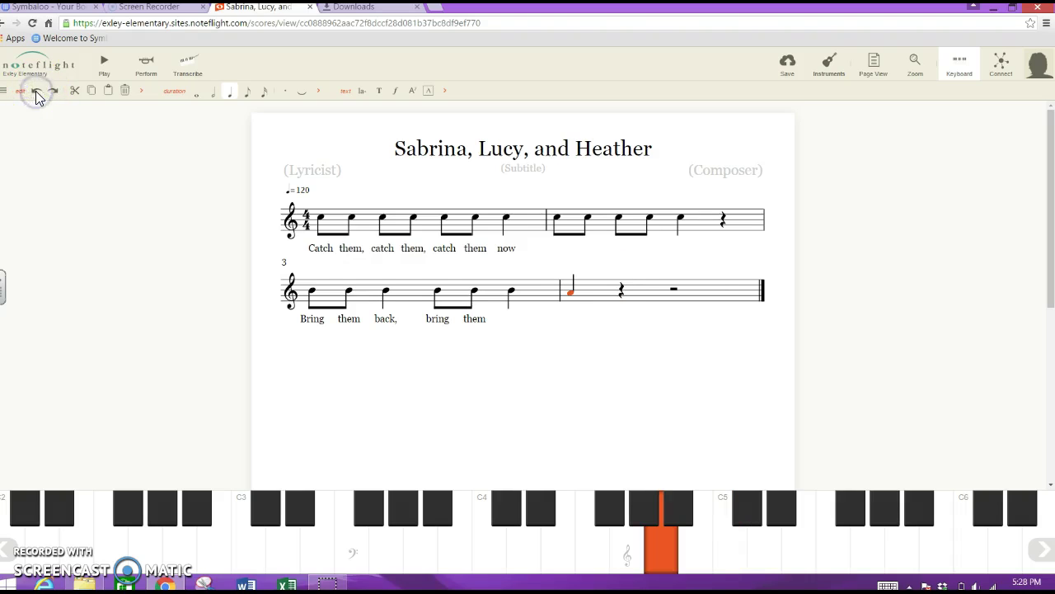
pyautogui.click(35, 92)
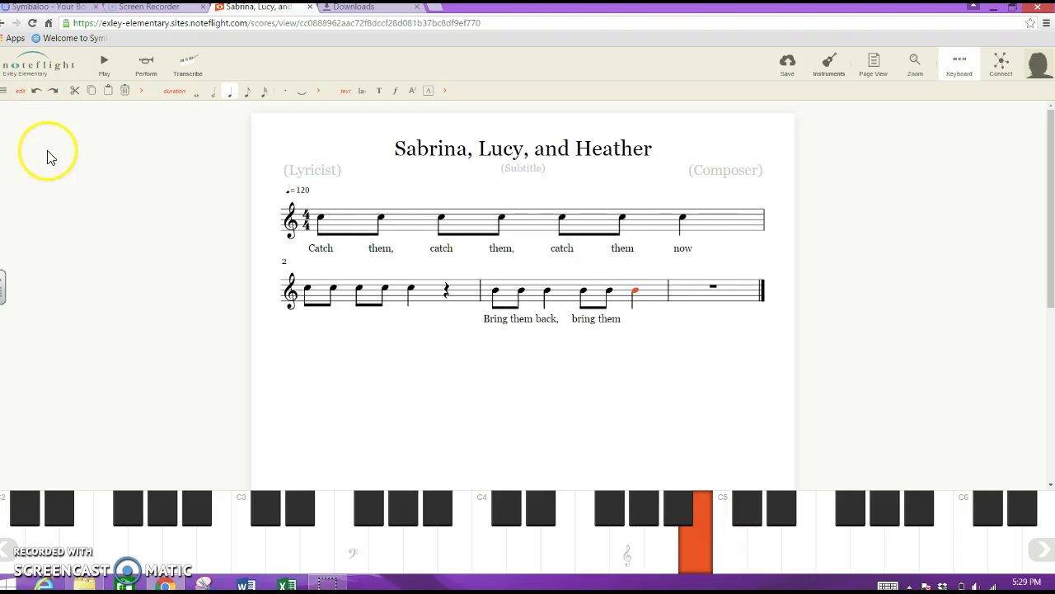
pyautogui.click(36, 92)
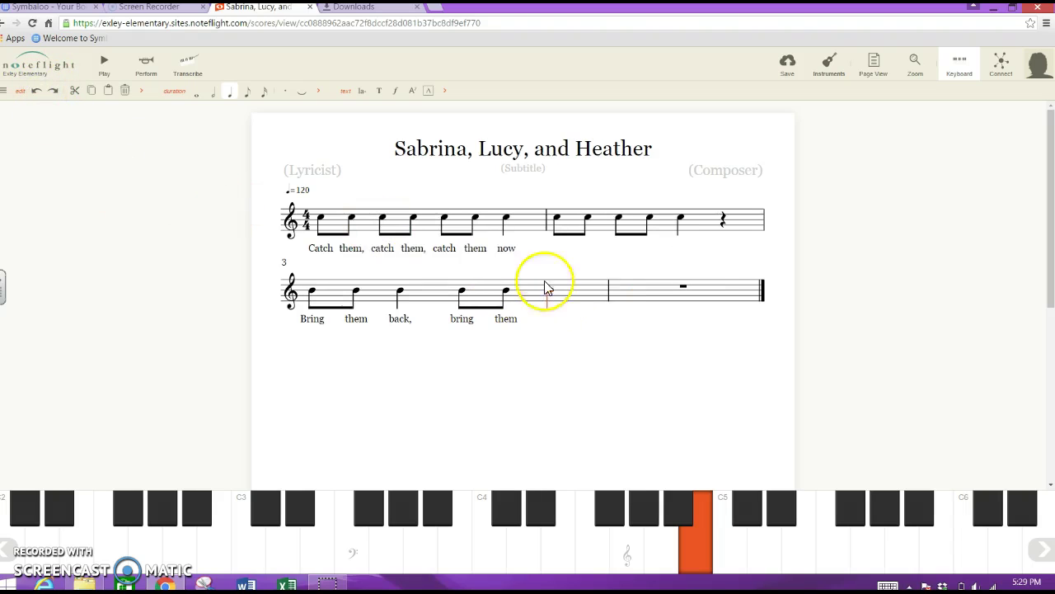
pyautogui.click(361, 93)
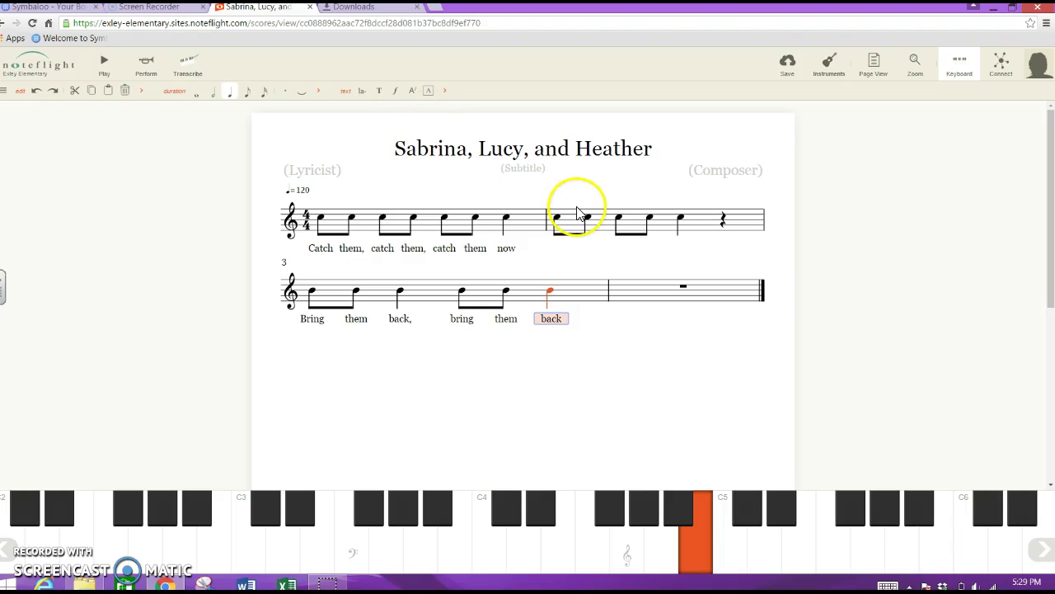
pyautogui.click(635, 302)
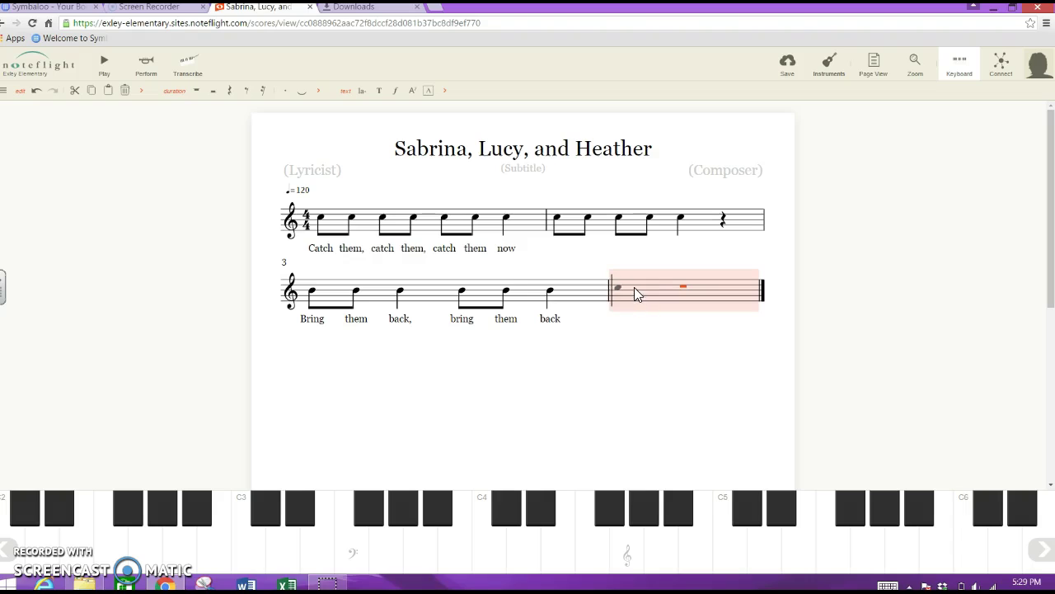
# Enter measure 4's C5 notes: two eighths, a quarter, two eighths and a quarter.
pyautogui.click(634, 291)
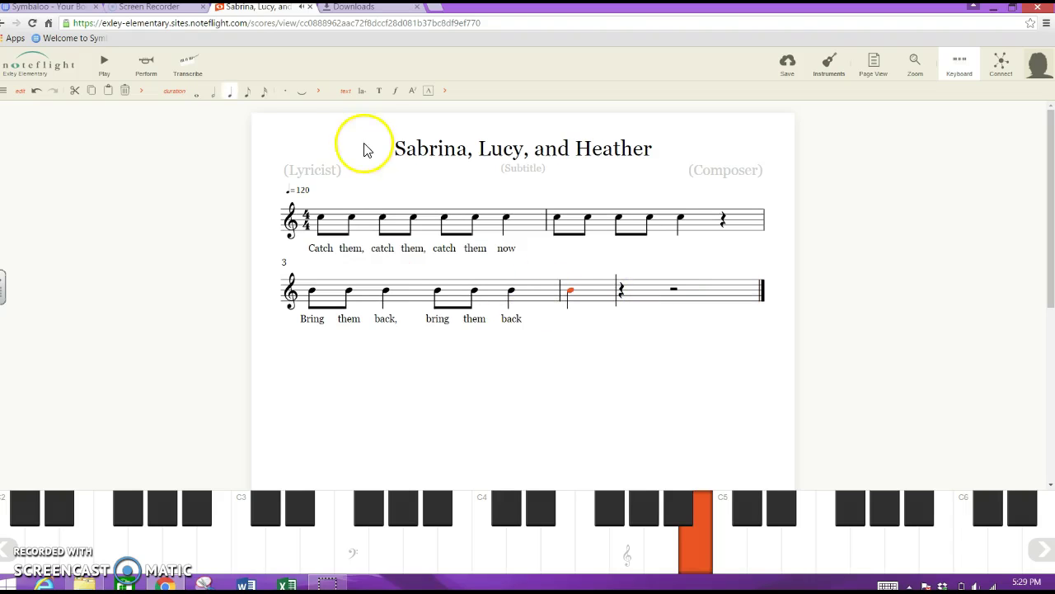
pyautogui.click(247, 92)
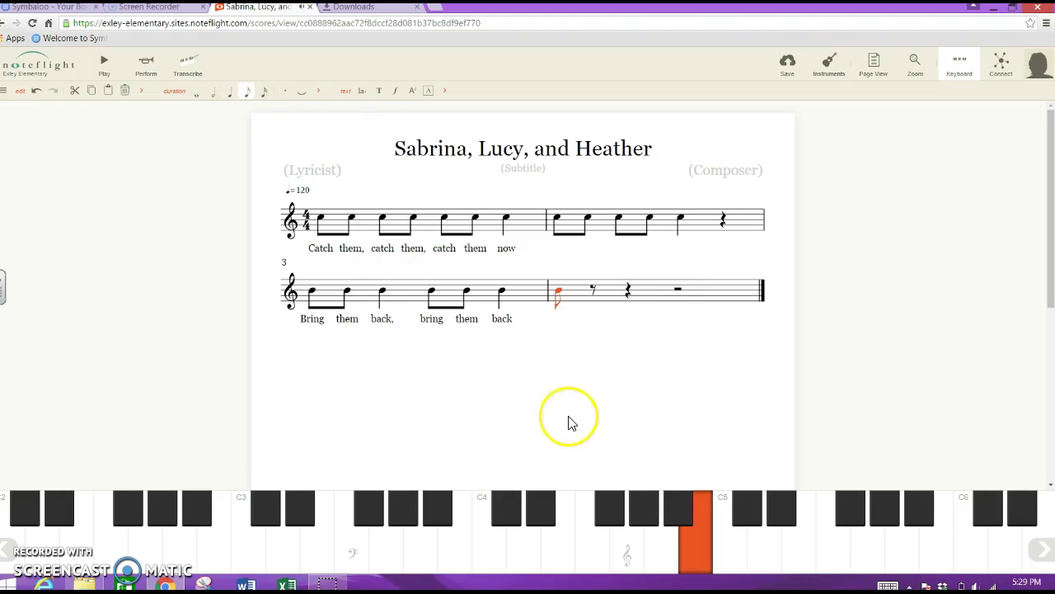
pyautogui.click(705, 543)
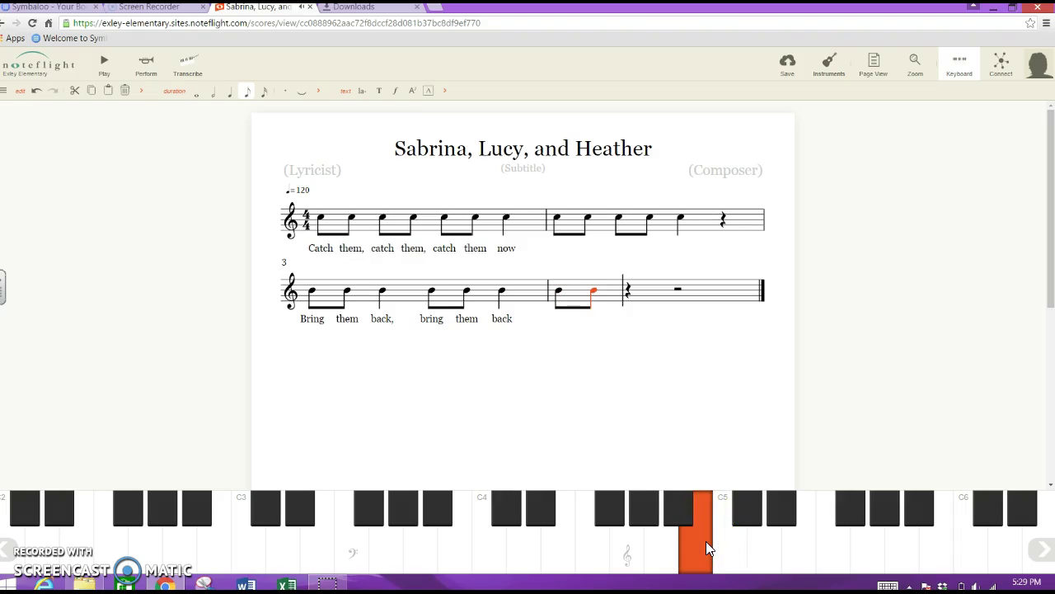
pyautogui.click(706, 544)
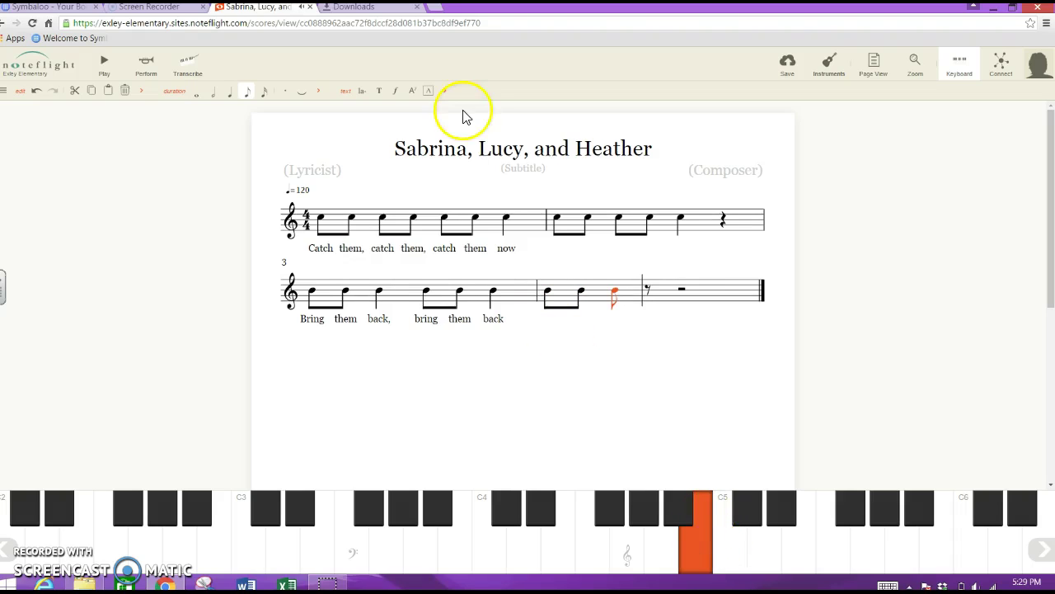
pyautogui.click(230, 94)
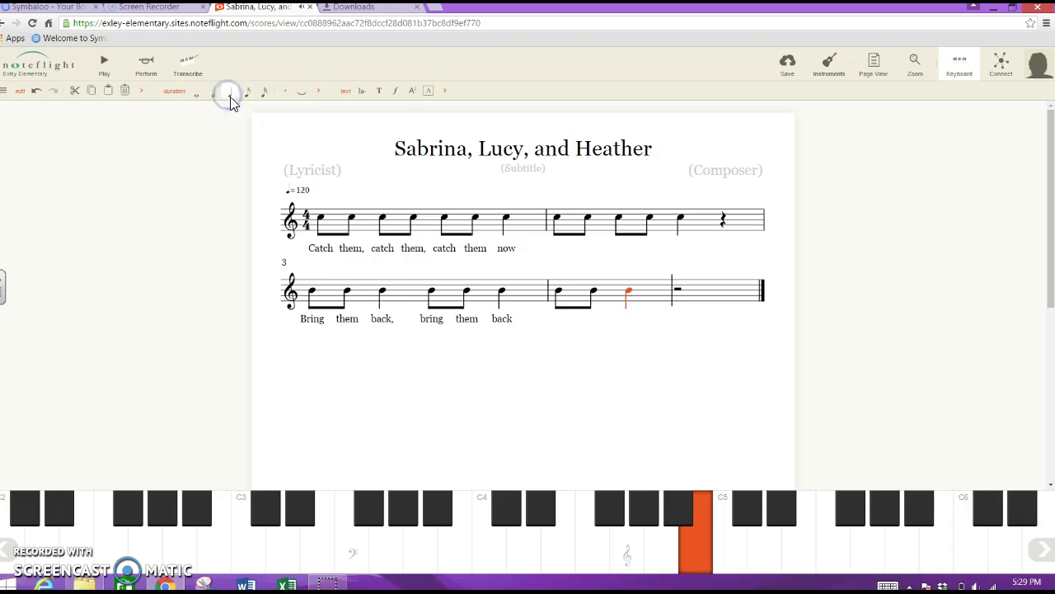
pyautogui.click(705, 549)
pyautogui.click(244, 92)
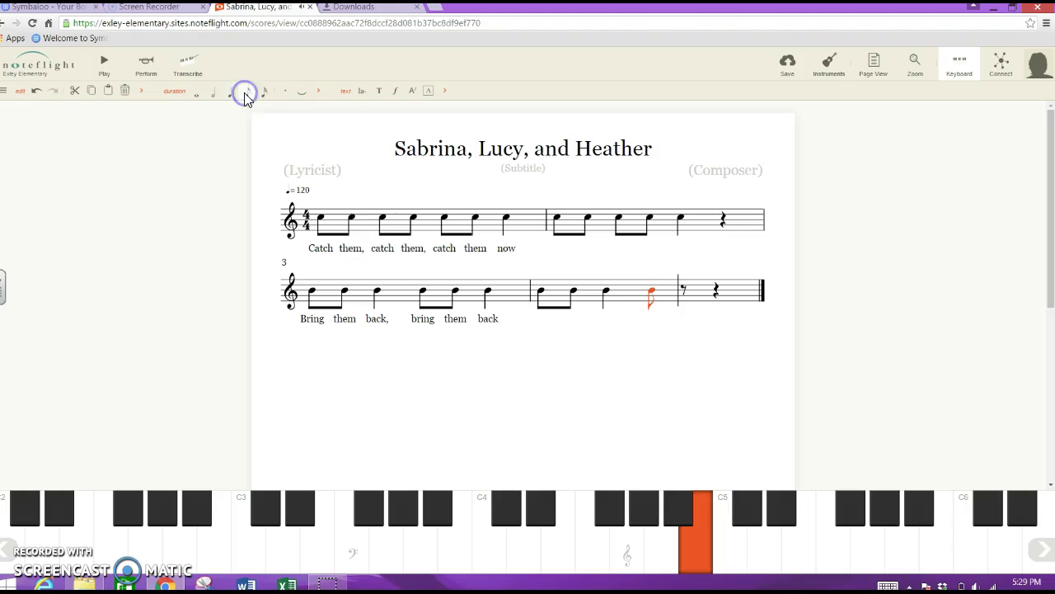
pyautogui.click(692, 534)
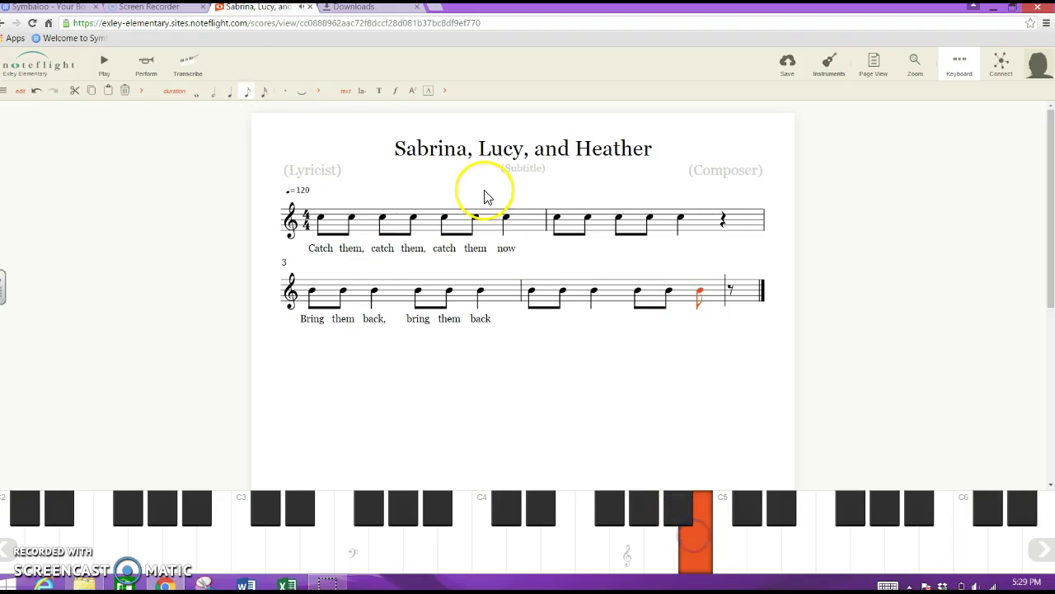
pyautogui.click(231, 94)
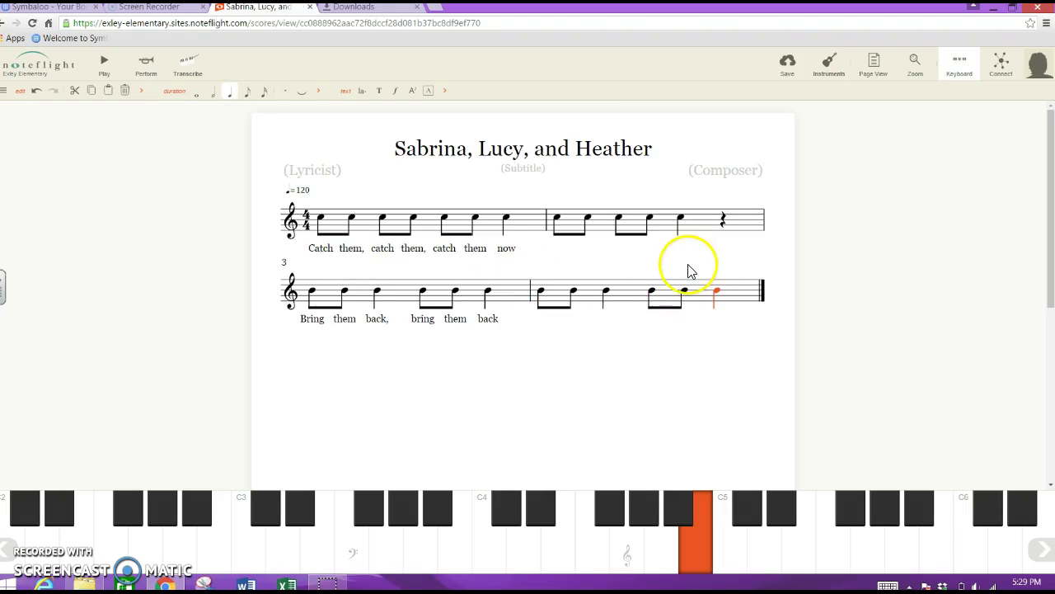
pyautogui.click(664, 284)
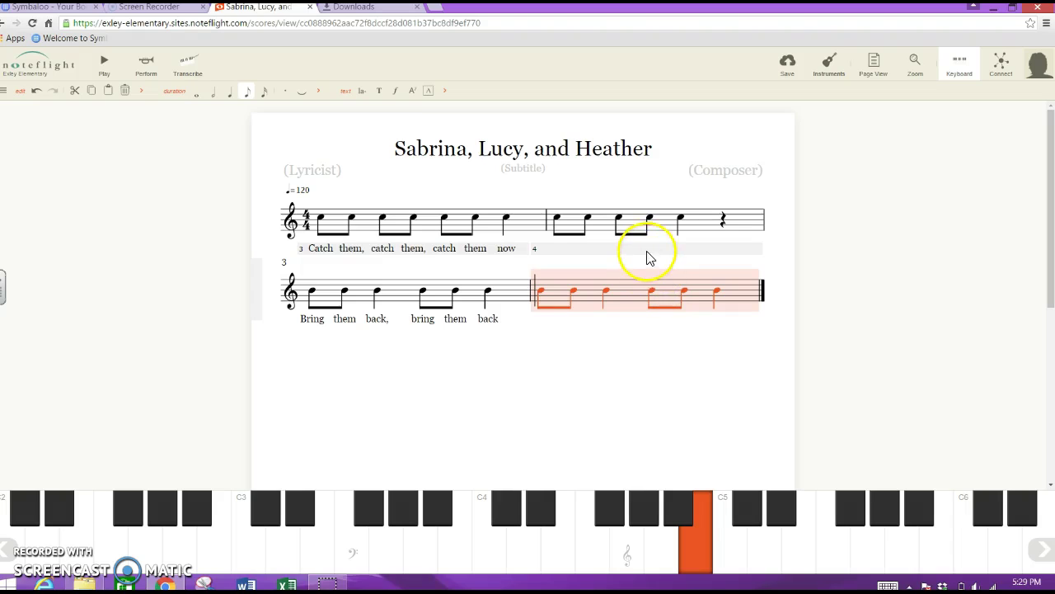
# Append an empty fifth measure after measure 4, save the score, and open the account panel.
pyautogui.click(643, 264)
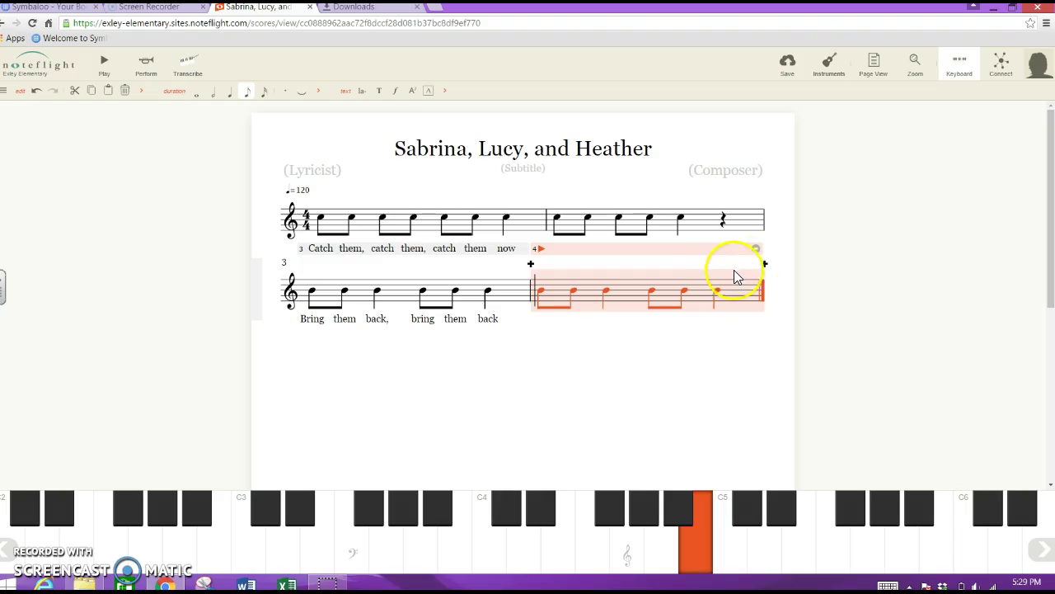
pyautogui.click(765, 266)
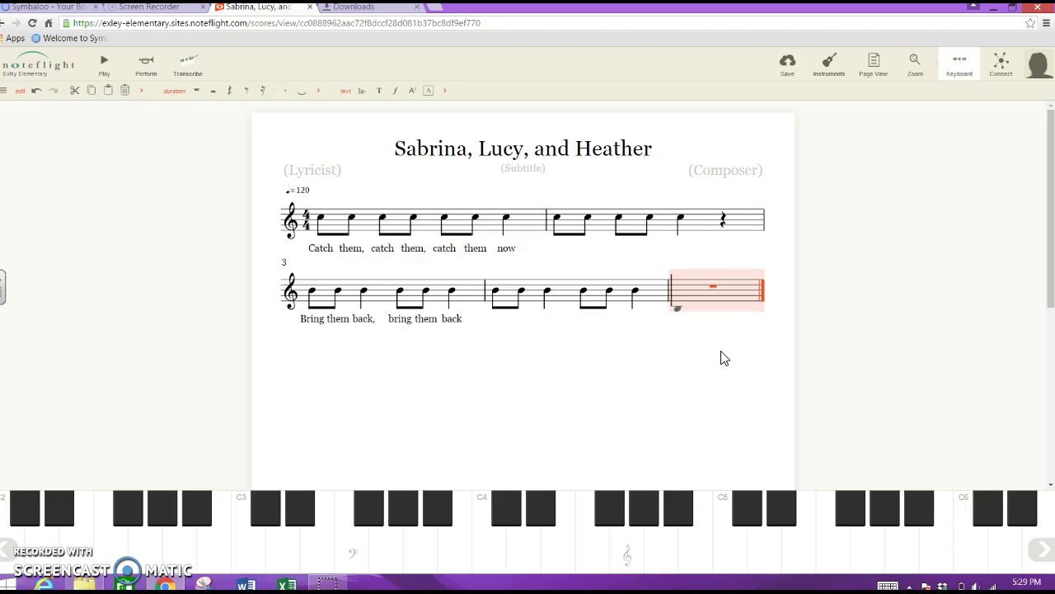
pyautogui.click(788, 65)
pyautogui.click(1037, 62)
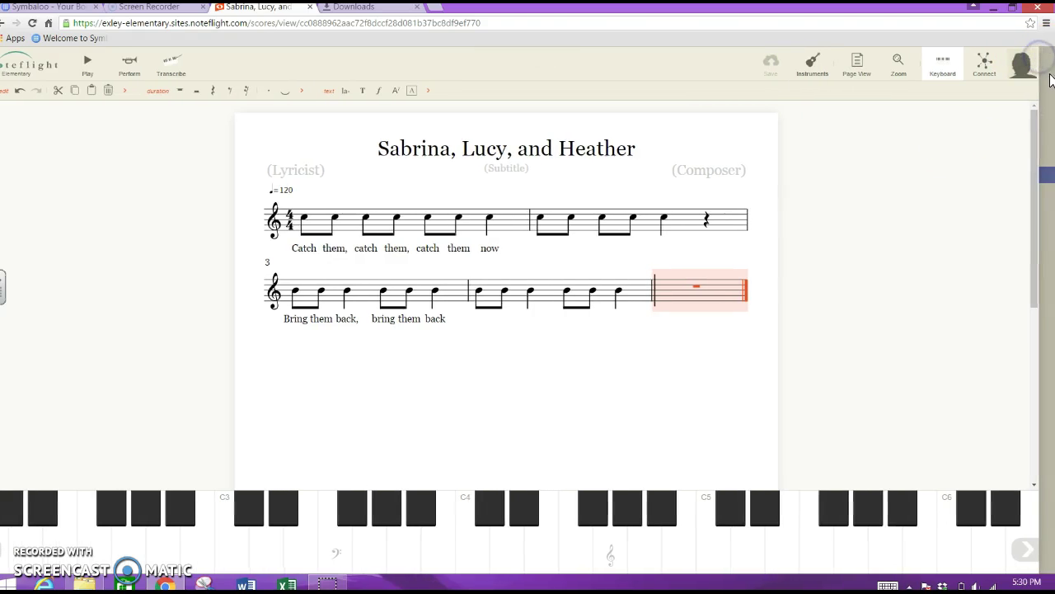